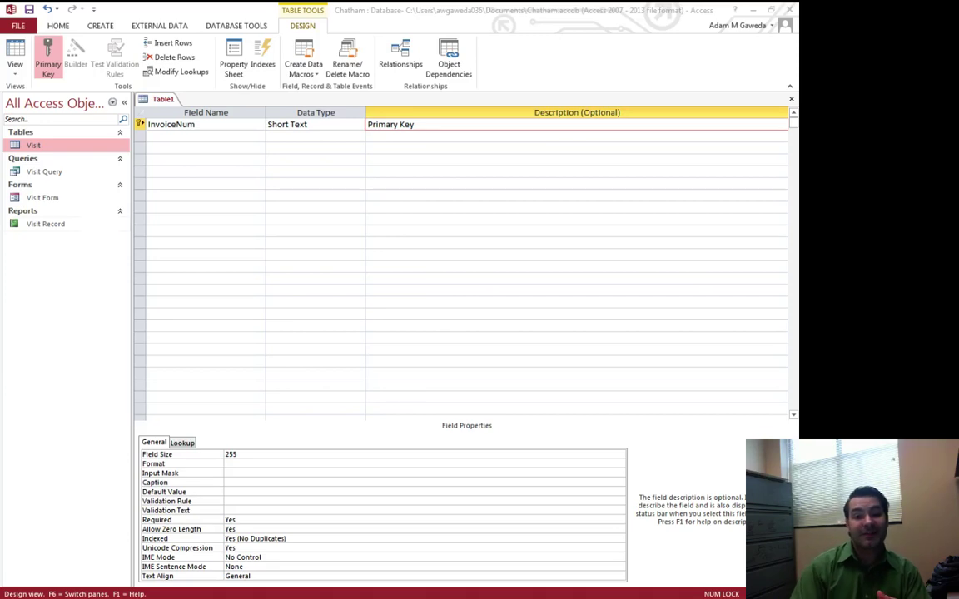
Step: Add a second field named VisitID to the table design below InvoiceNum
{"action": "left_click", "coordinate": [175, 137]}
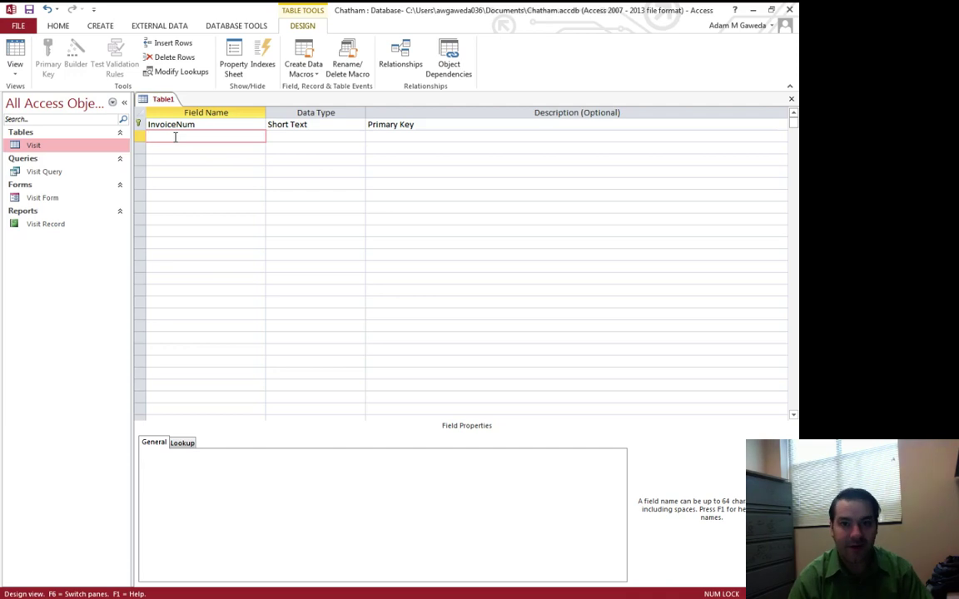
{"action": "type", "text": "V"}
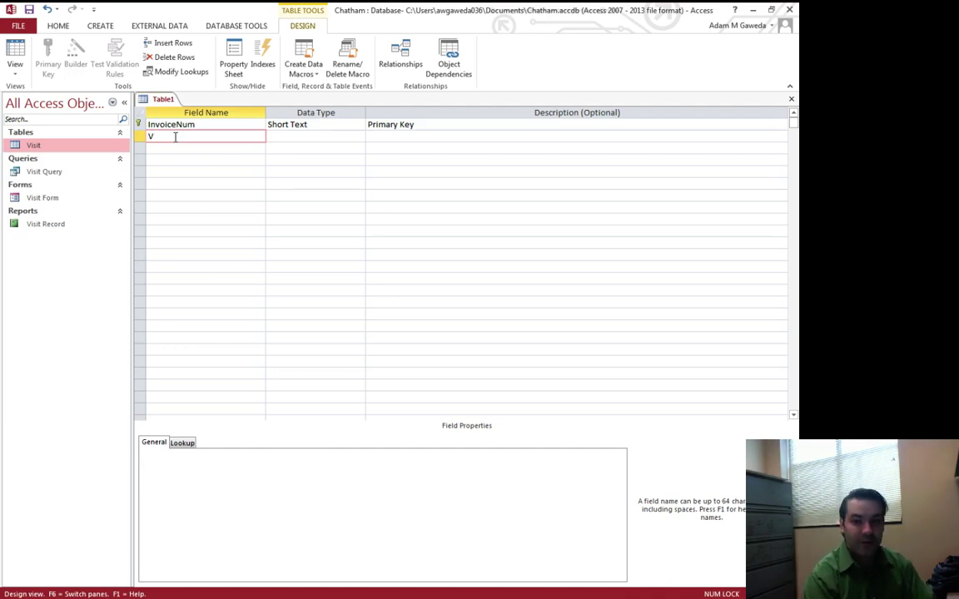
{"action": "type", "text": "isitId"}
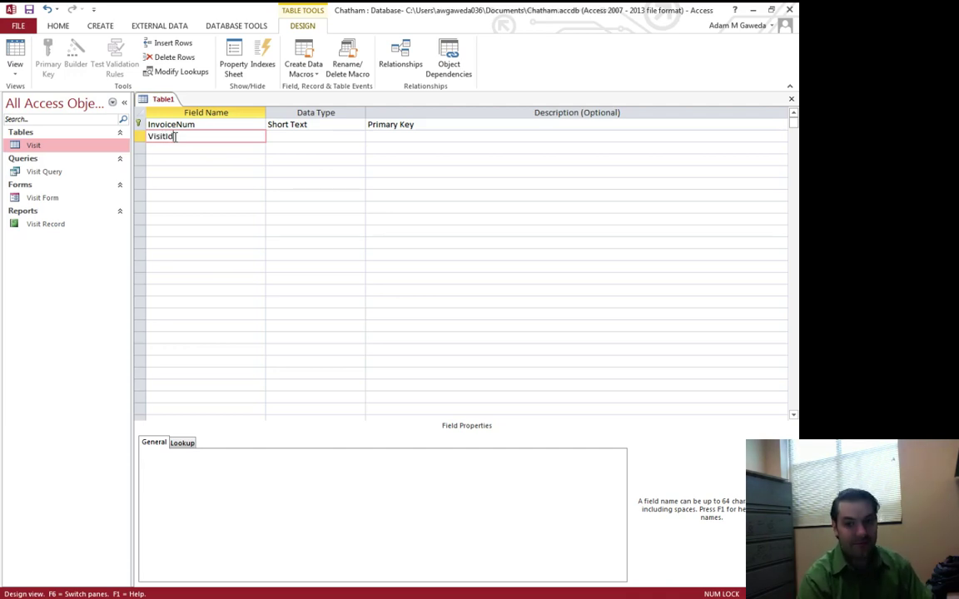
{"action": "key", "text": "BackSpace"}
{"action": "type", "text": "D"}
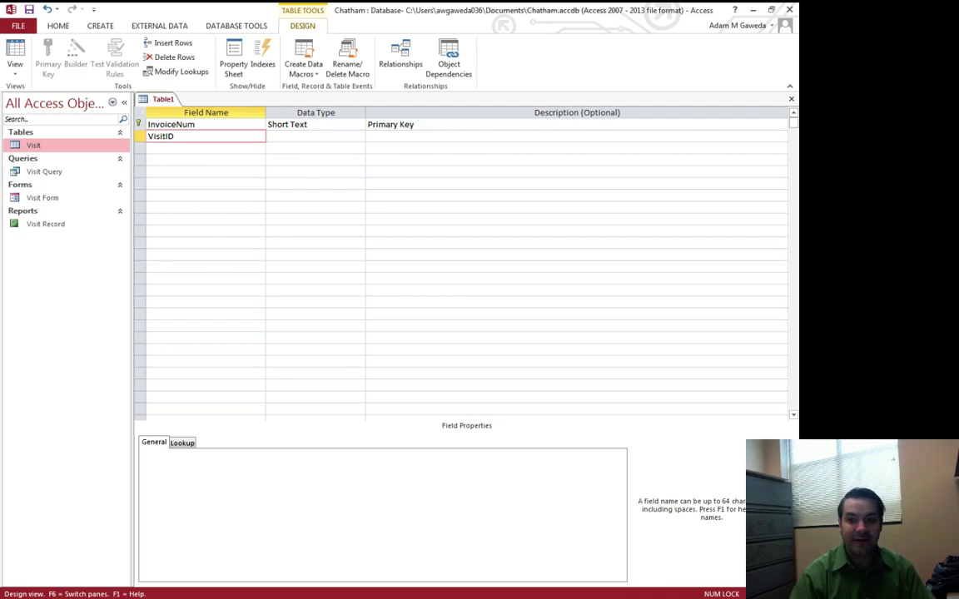
Step: Check the VisitID column in the Visit table and describe the new VisitID field as "Foreign Key (Visit Table)"
{"action": "double_click", "coordinate": [57, 146]}
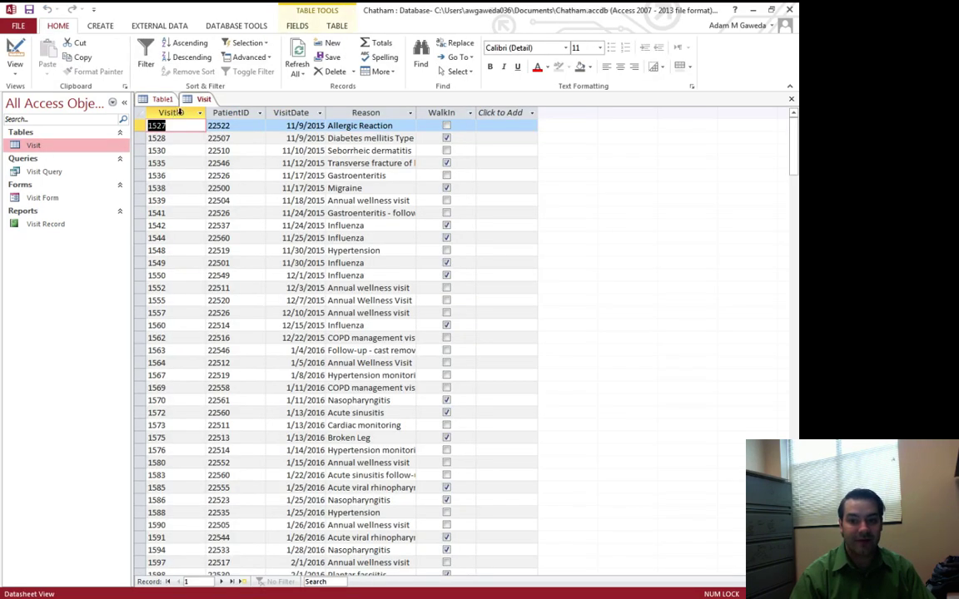
{"action": "left_click", "coordinate": [790, 101]}
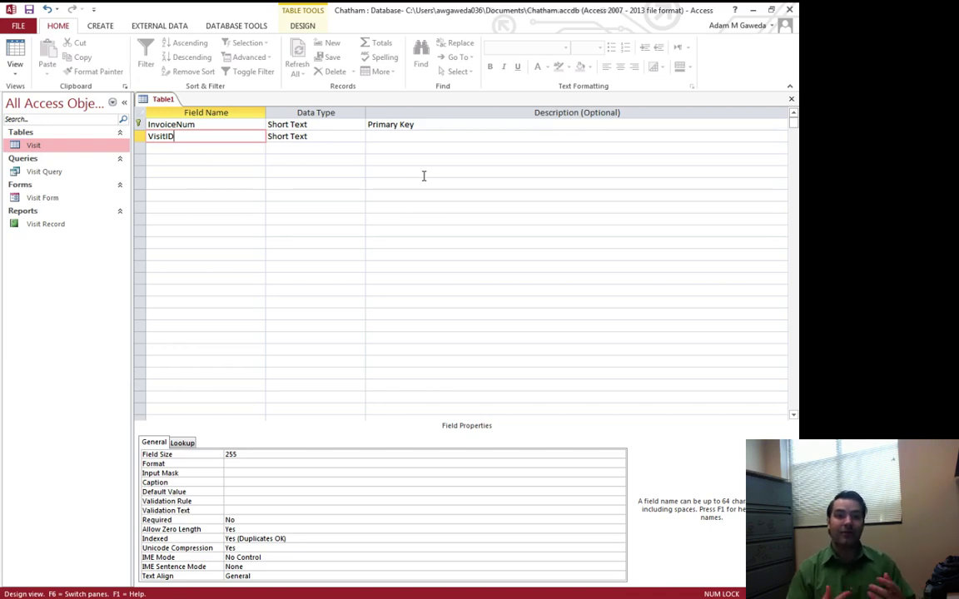
{"action": "left_click", "coordinate": [385, 136]}
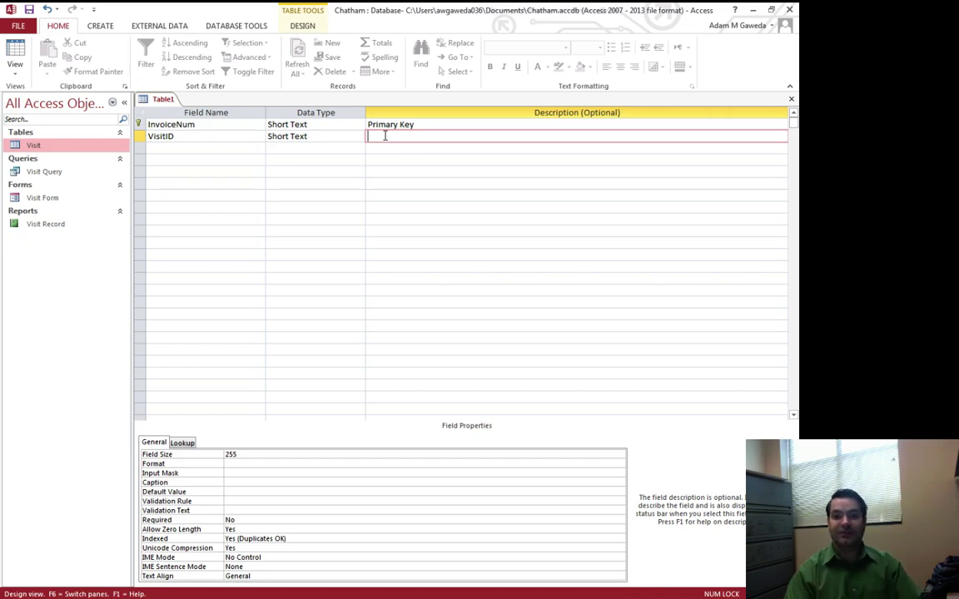
{"action": "type", "text": "Fo"}
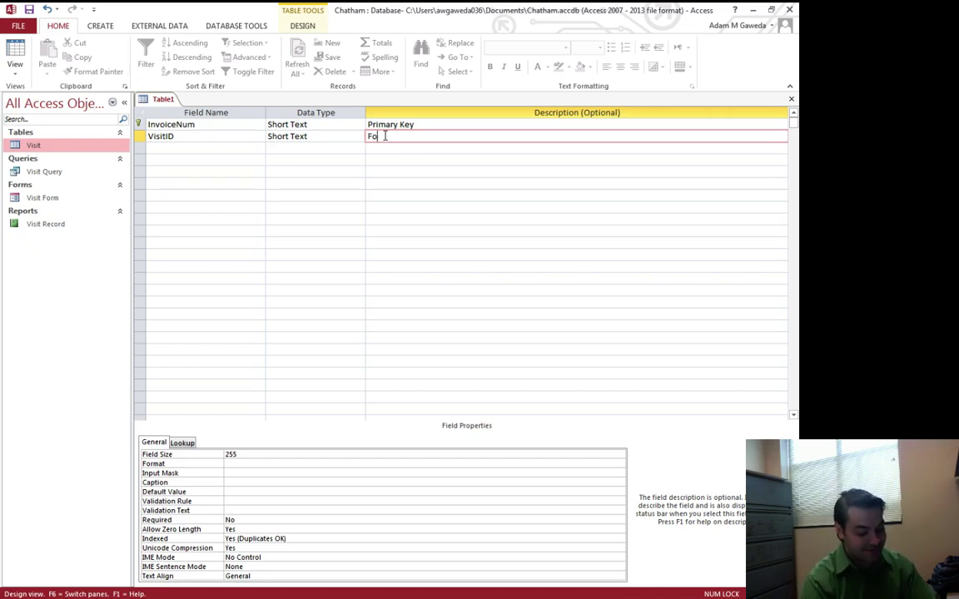
{"action": "type", "text": "reign Key"}
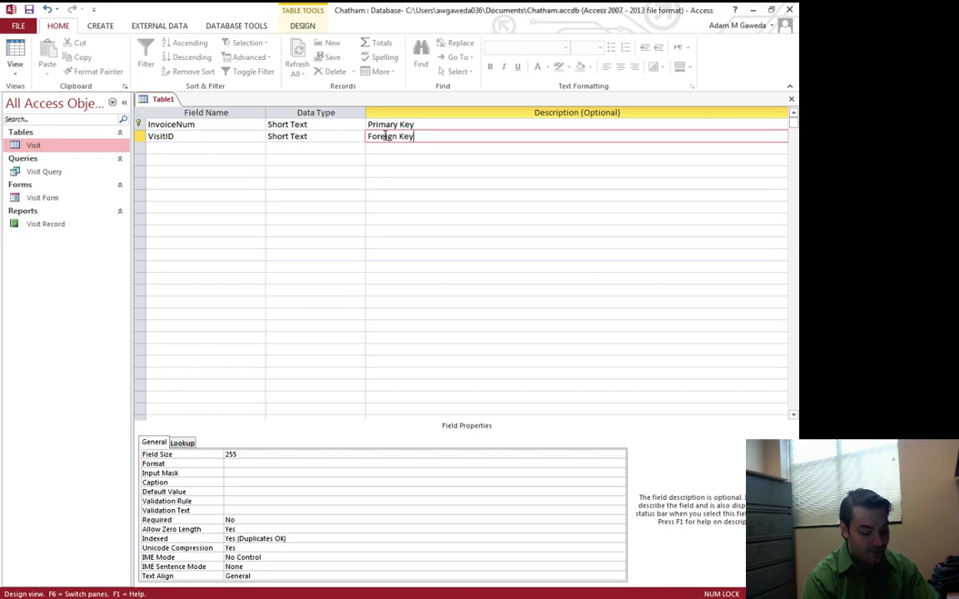
{"action": "type", "text": " (Visit Table)"}
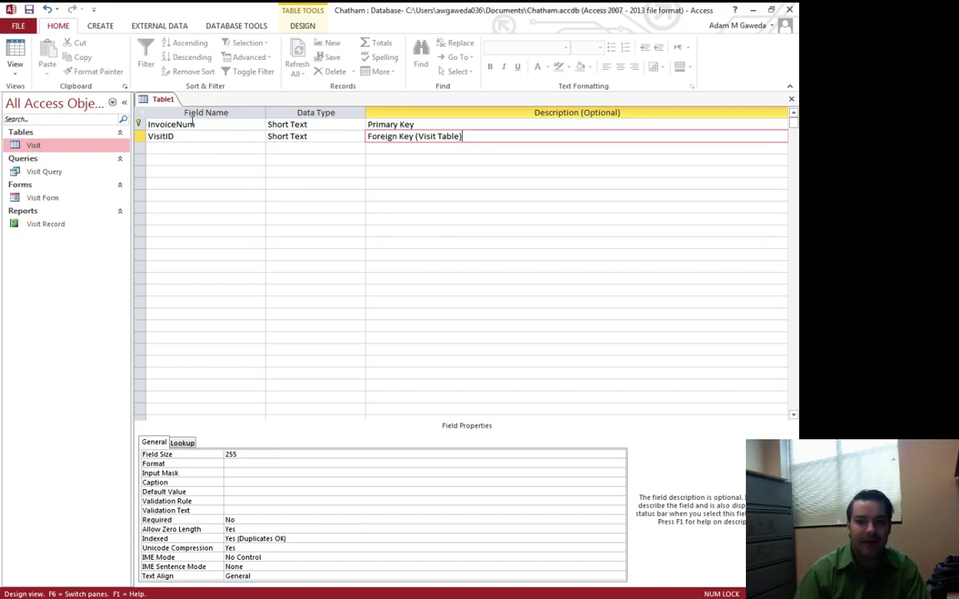
Step: Set the field size of the InvoiceNum field to 5
{"action": "left_click", "coordinate": [210, 126]}
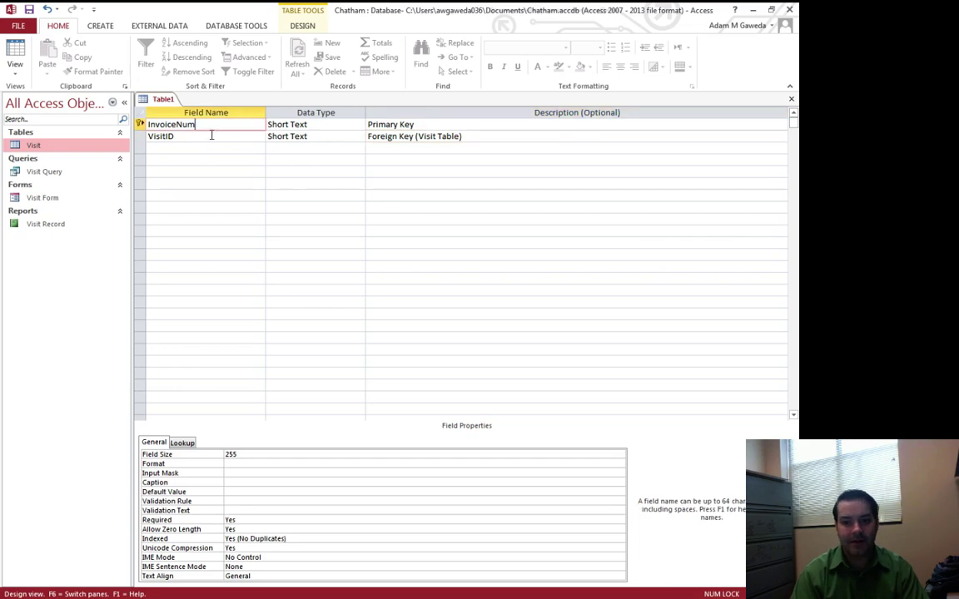
{"action": "left_click", "coordinate": [212, 136]}
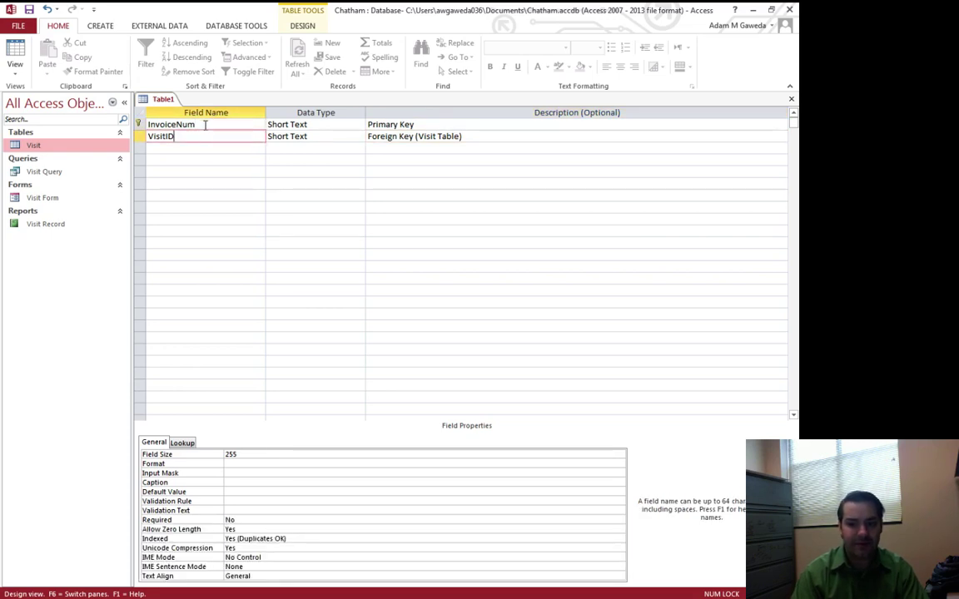
{"action": "left_click", "coordinate": [205, 124]}
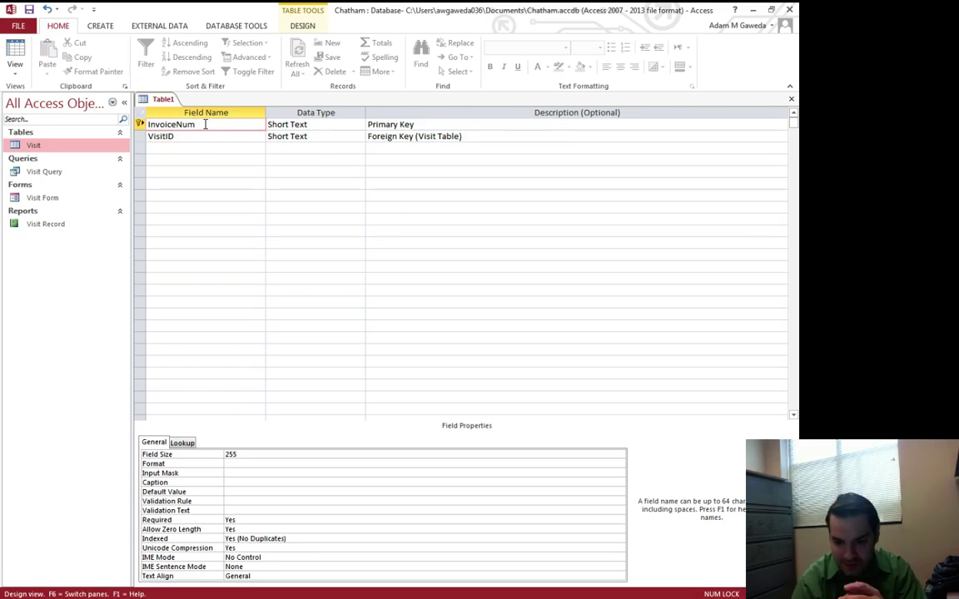
{"action": "left_click", "coordinate": [246, 454]}
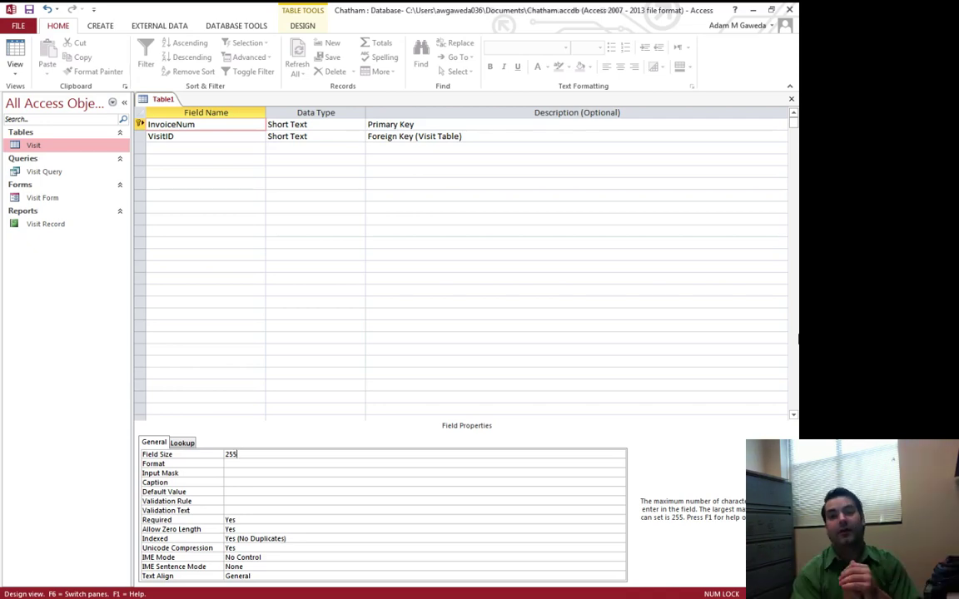
{"action": "left_click", "coordinate": [236, 454]}
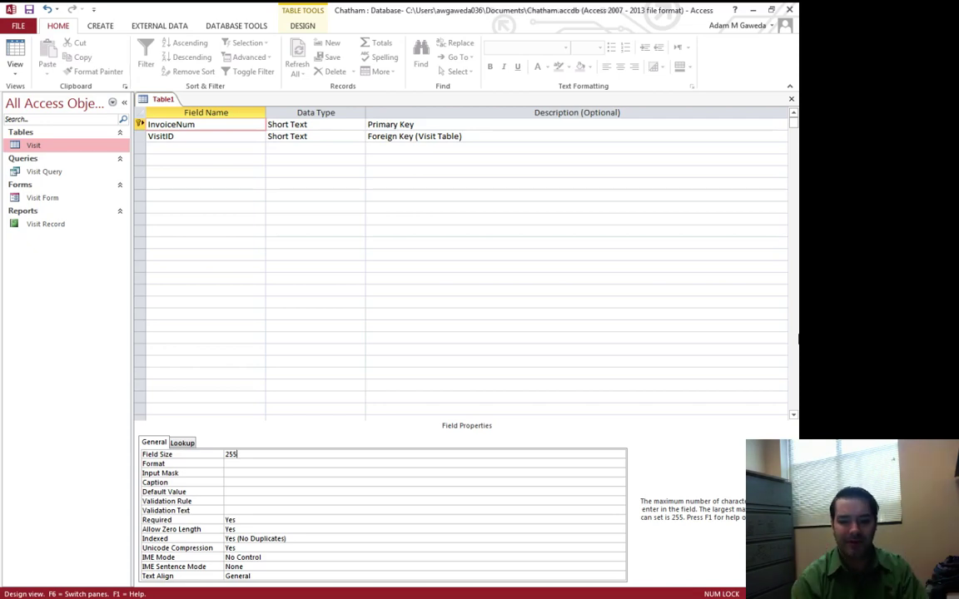
{"action": "key", "text": "BackSpace"}
{"action": "key", "text": "BackSpace"}
{"action": "key", "text": "BackSpace"}
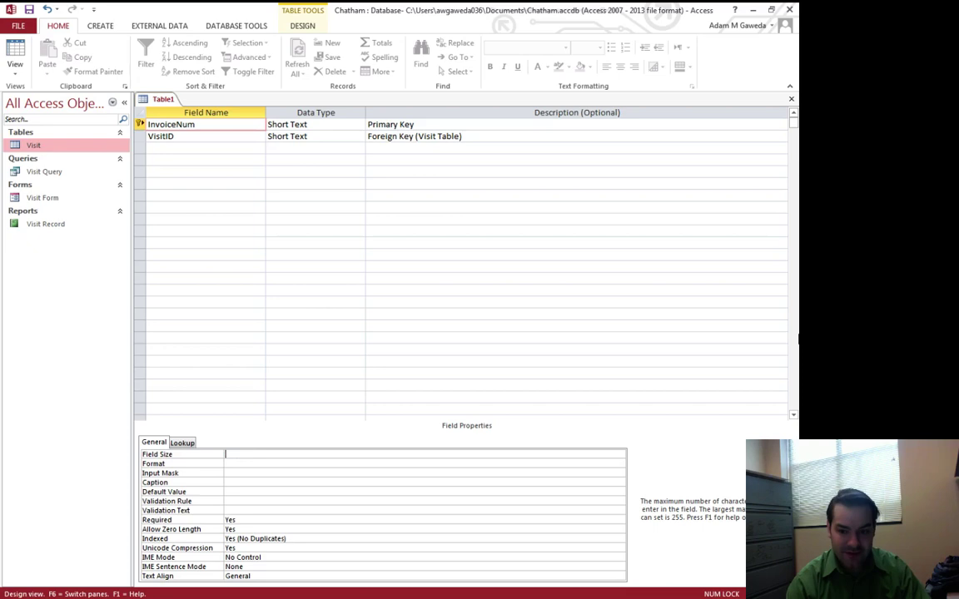
{"action": "type", "text": "5"}
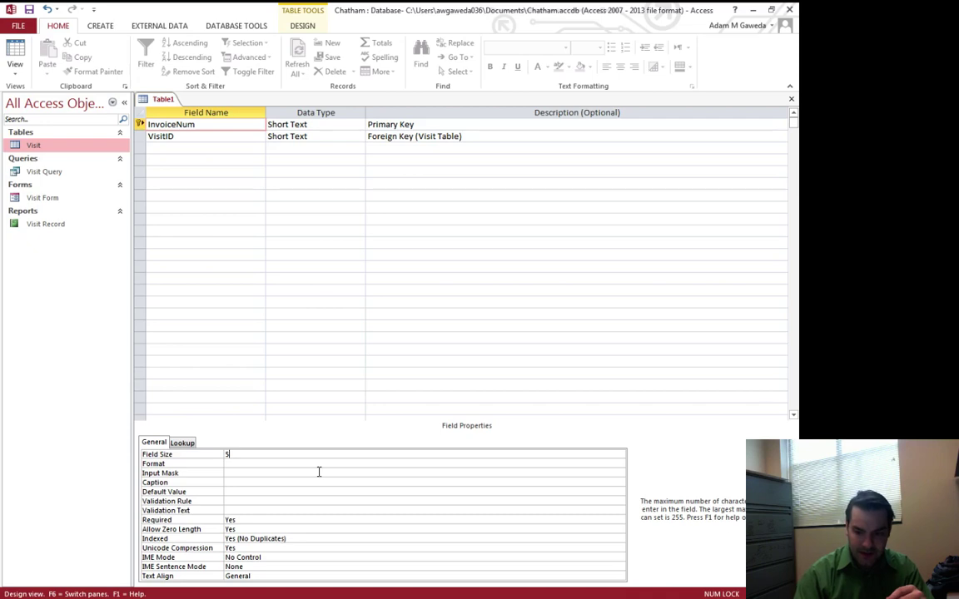
Step: Give the InvoiceNum field the caption "Invoice Number"
{"action": "left_click", "coordinate": [231, 482]}
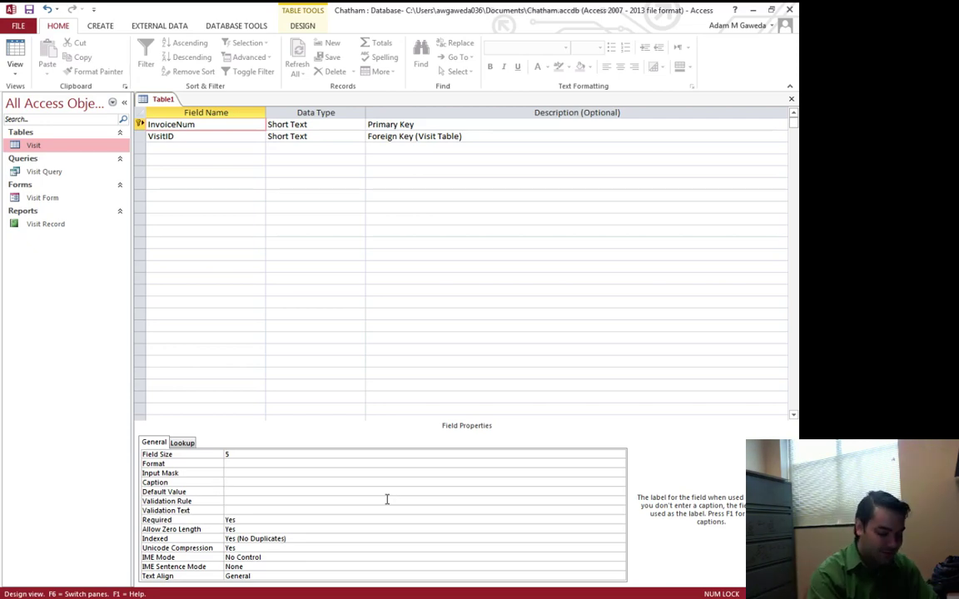
{"action": "type", "text": "Inovi"}
{"action": "key", "text": "BackSpace"}
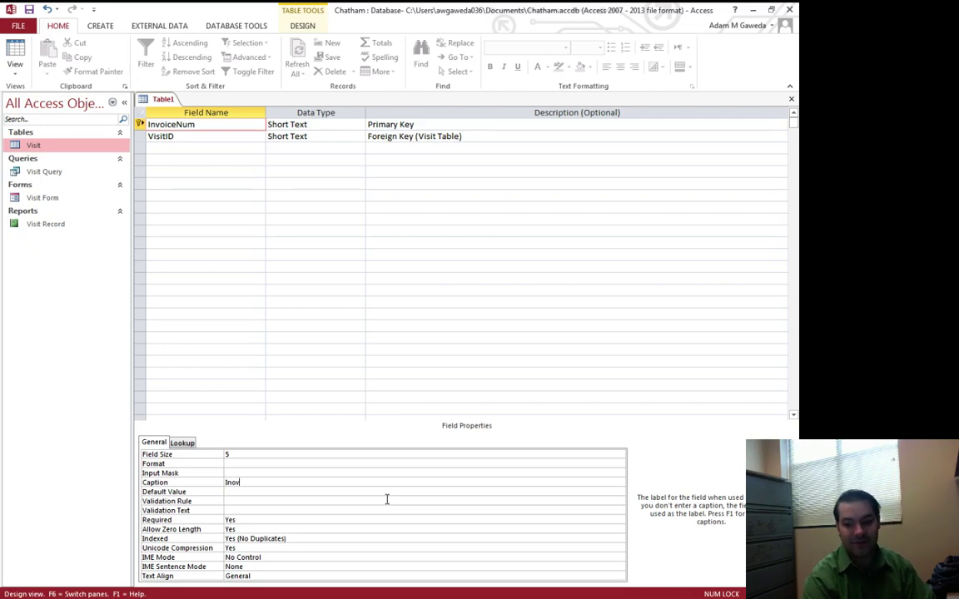
{"action": "key", "text": "BackSpace"}
{"action": "key", "text": "BackSpace"}
{"action": "type", "text": "voice"}
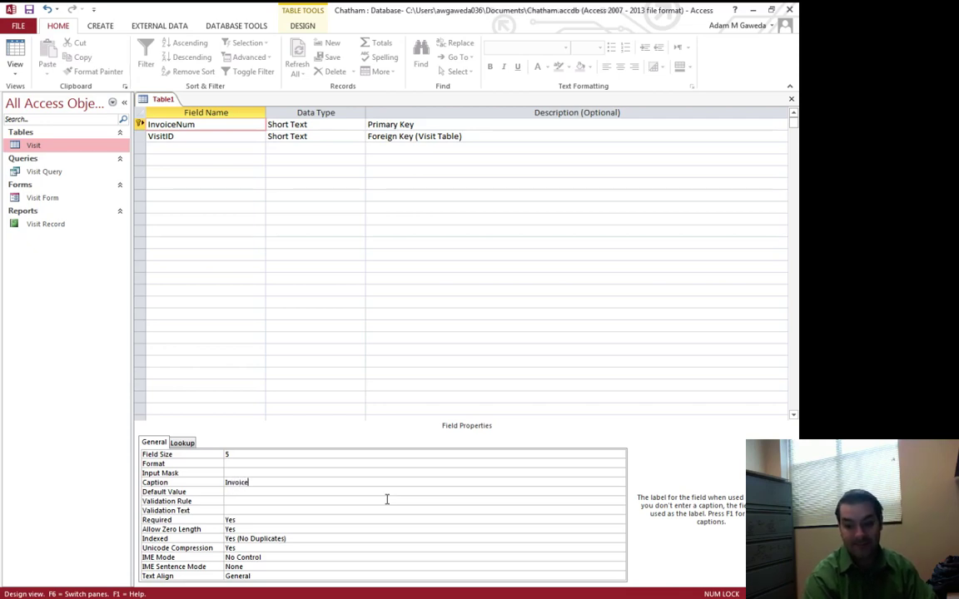
{"action": "type", "text": " Number"}
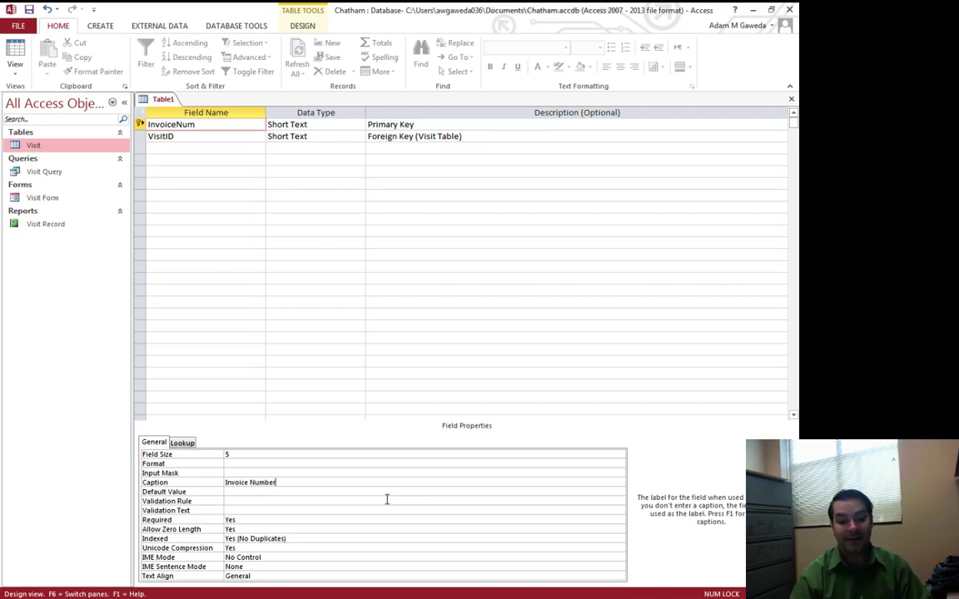
{"action": "key", "text": "Return"}
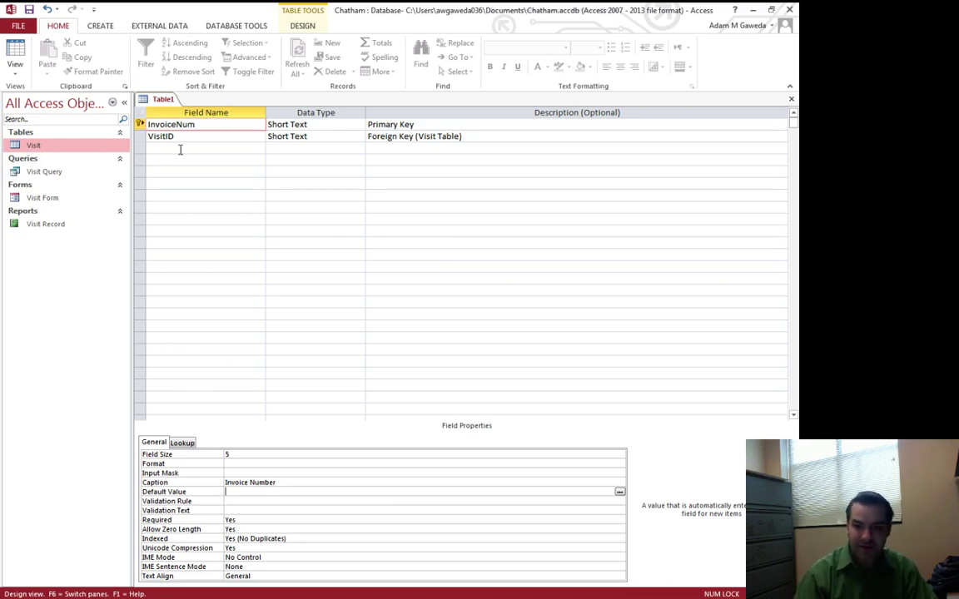
Step: Check the length of the VisitID values in the Visit table and set the new VisitID field's size to 4
{"action": "left_click", "coordinate": [223, 136]}
{"action": "double_click", "coordinate": [34, 146]}
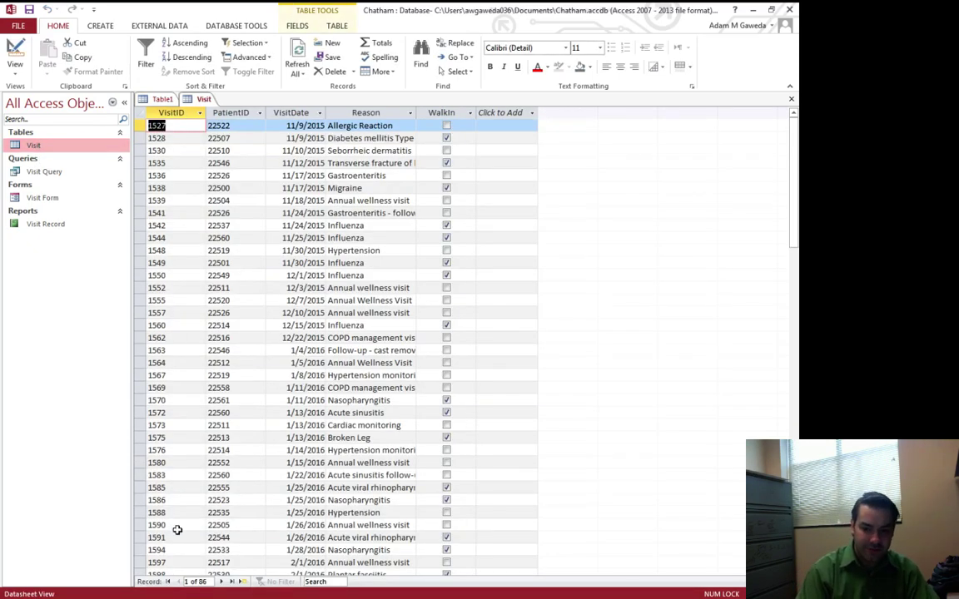
{"action": "scroll", "coordinate": [186, 225], "scroll_direction": "down", "scroll_amount": 17}
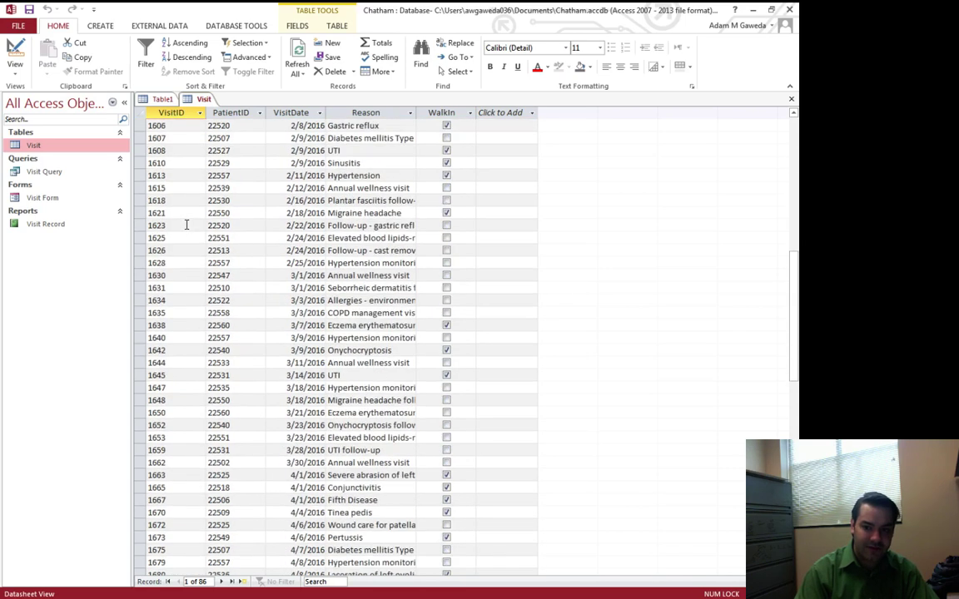
{"action": "scroll", "coordinate": [187, 225], "scroll_direction": "down", "scroll_amount": 5}
{"action": "scroll", "coordinate": [187, 225], "scroll_direction": "up", "scroll_amount": 20}
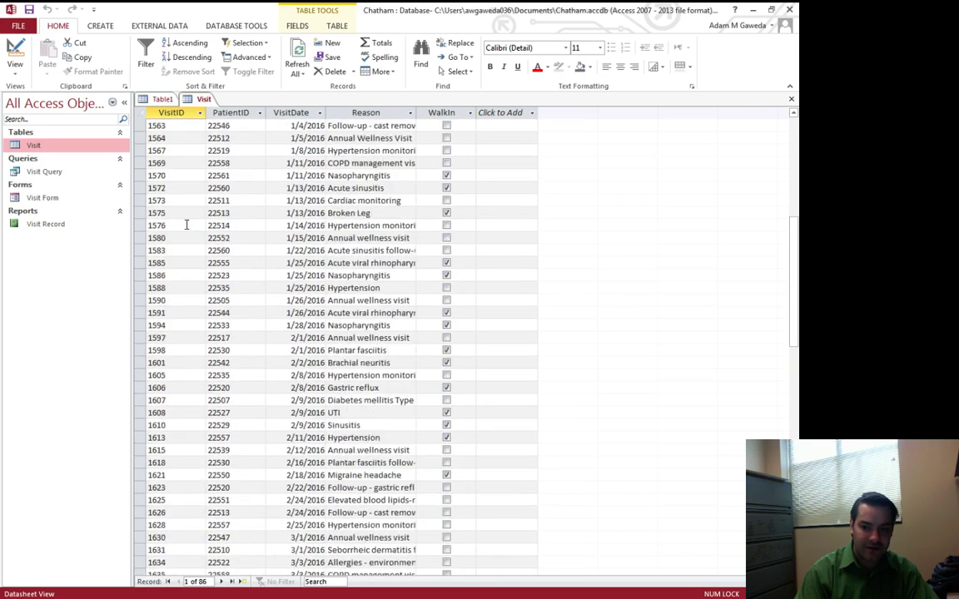
{"action": "left_click", "coordinate": [791, 98]}
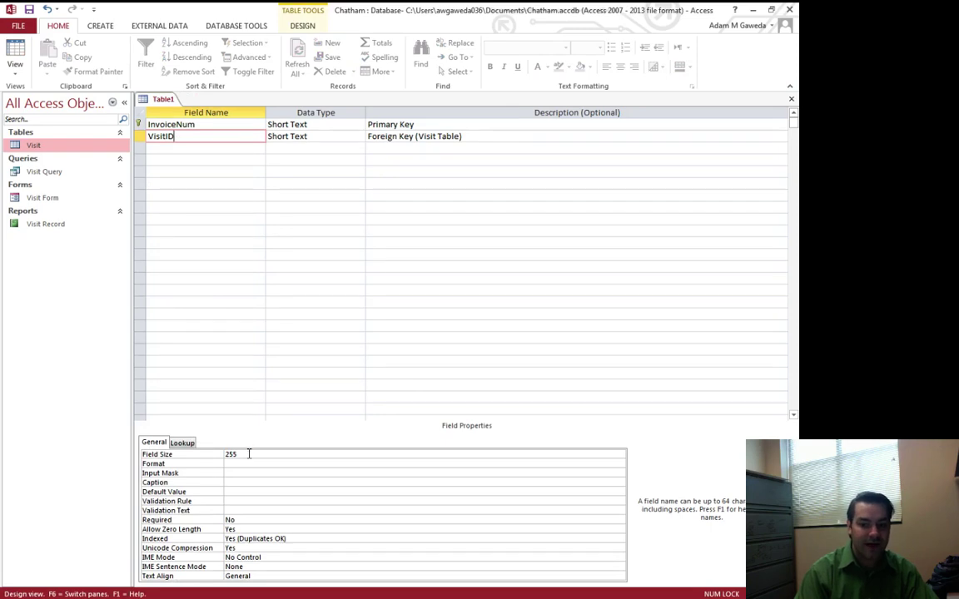
{"action": "left_click", "coordinate": [169, 456]}
{"action": "type", "text": "4"}
{"action": "key", "text": "Return"}
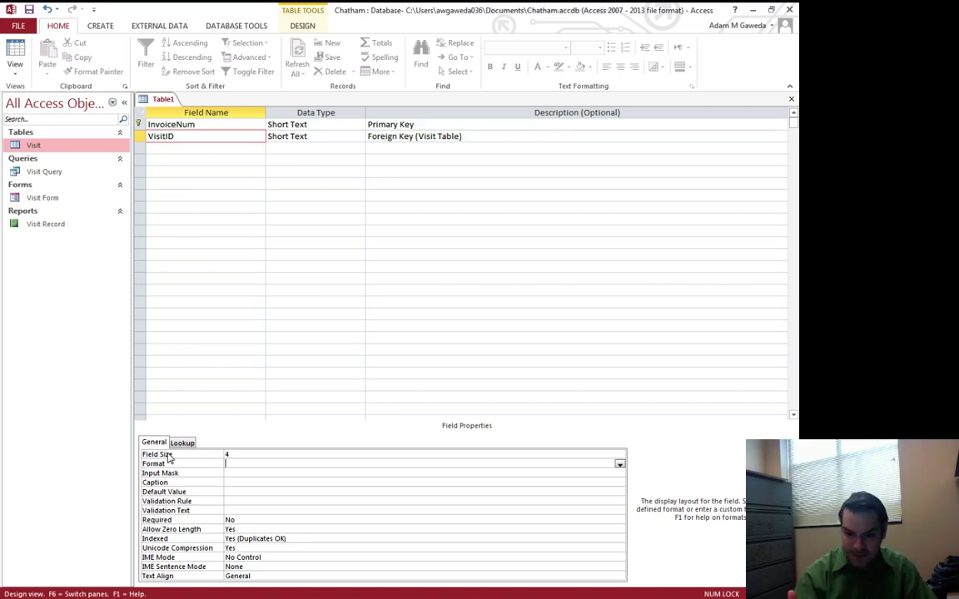
Step: Give the VisitID field the caption "Visit ID"
{"action": "left_click", "coordinate": [233, 482]}
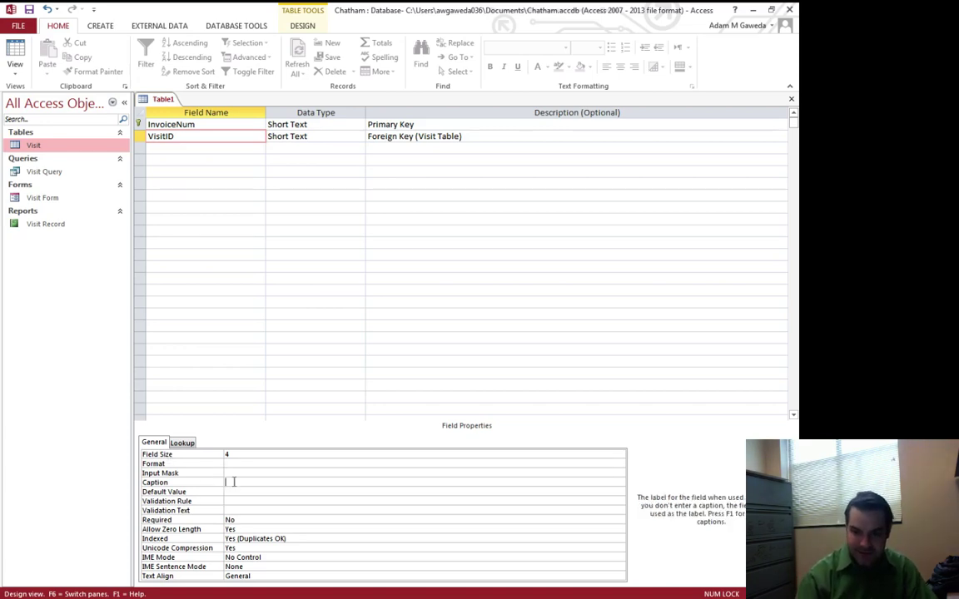
{"action": "type", "text": "Visit ID"}
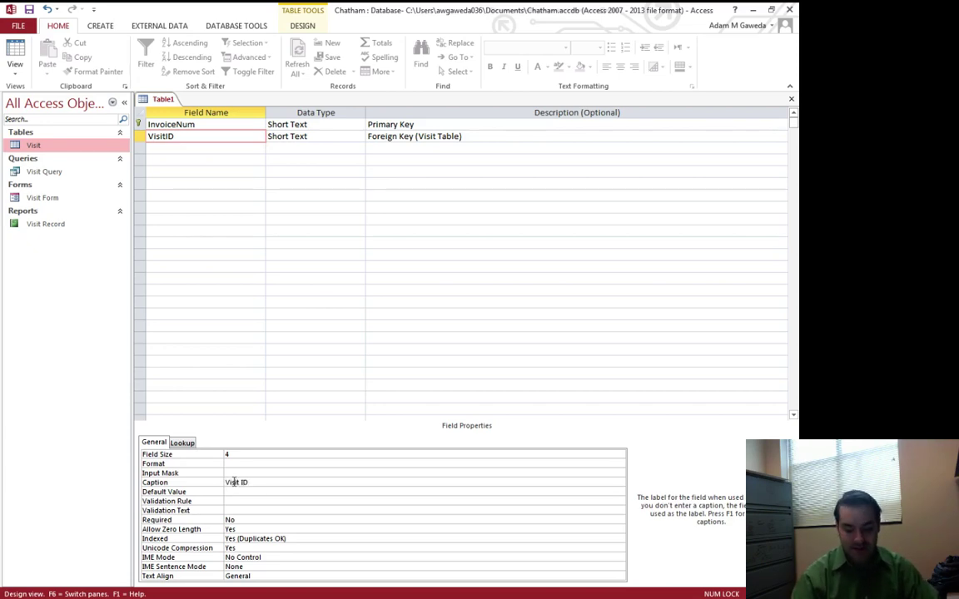
{"action": "key", "text": "Return"}
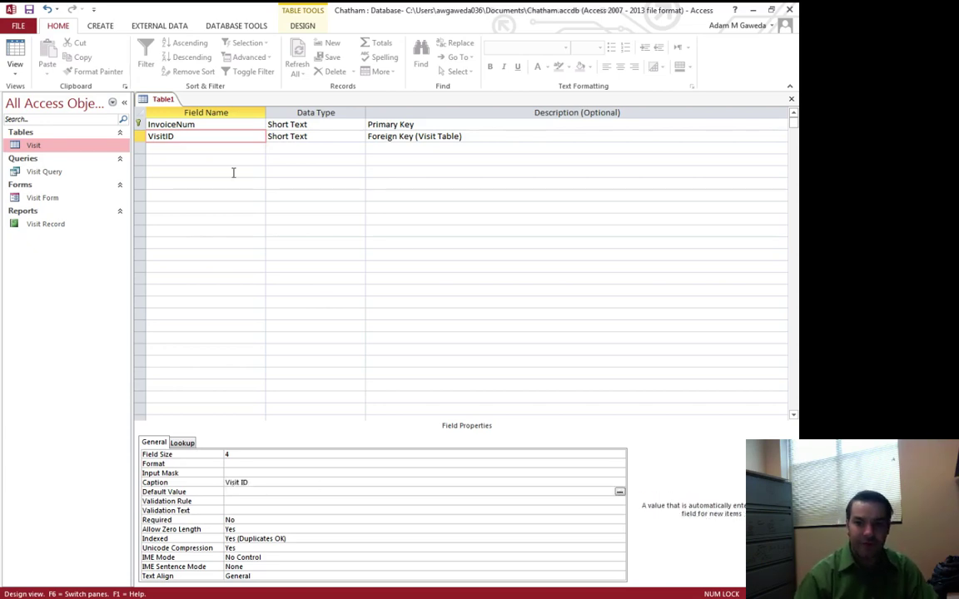
Step: Add a third field named InvoiceAmt to the table design below VisitID
{"action": "left_click", "coordinate": [195, 147]}
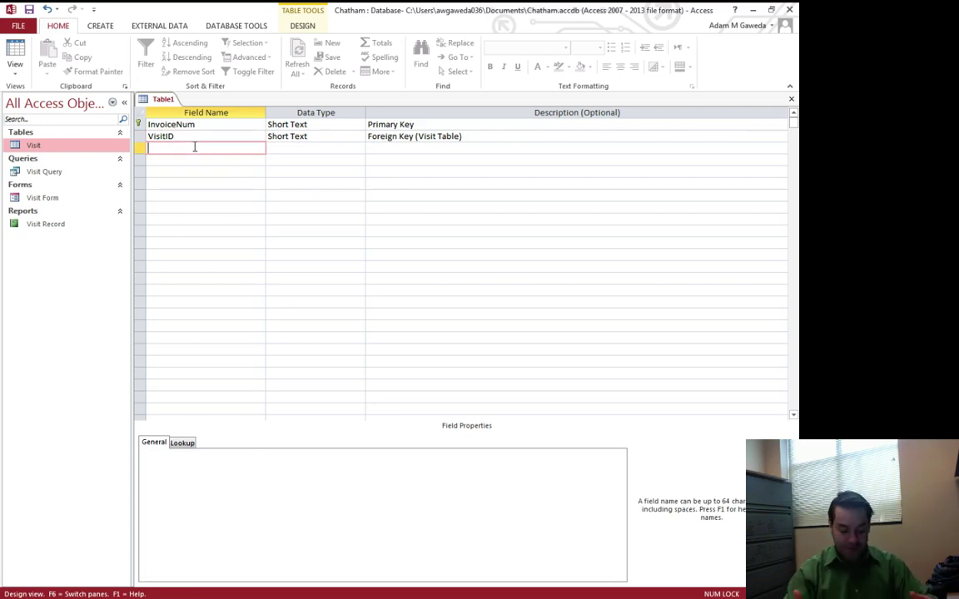
{"action": "type", "text": "Inovice"}
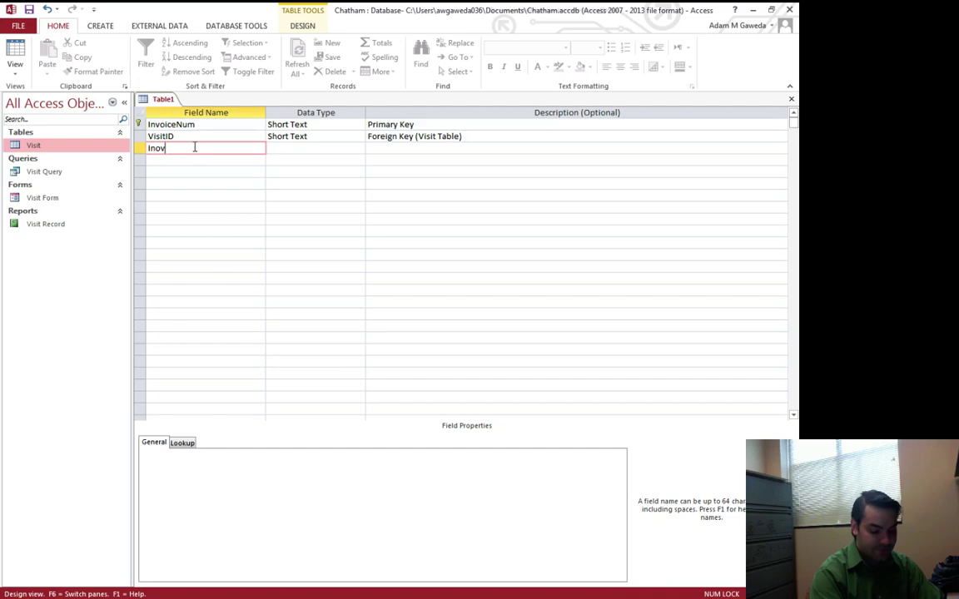
{"action": "key", "text": "BackSpace"}
{"action": "key", "text": "BackSpace"}
{"action": "key", "text": "BackSpace"}
{"action": "key", "text": "BackSpace"}
{"action": "key", "text": "BackSpace"}
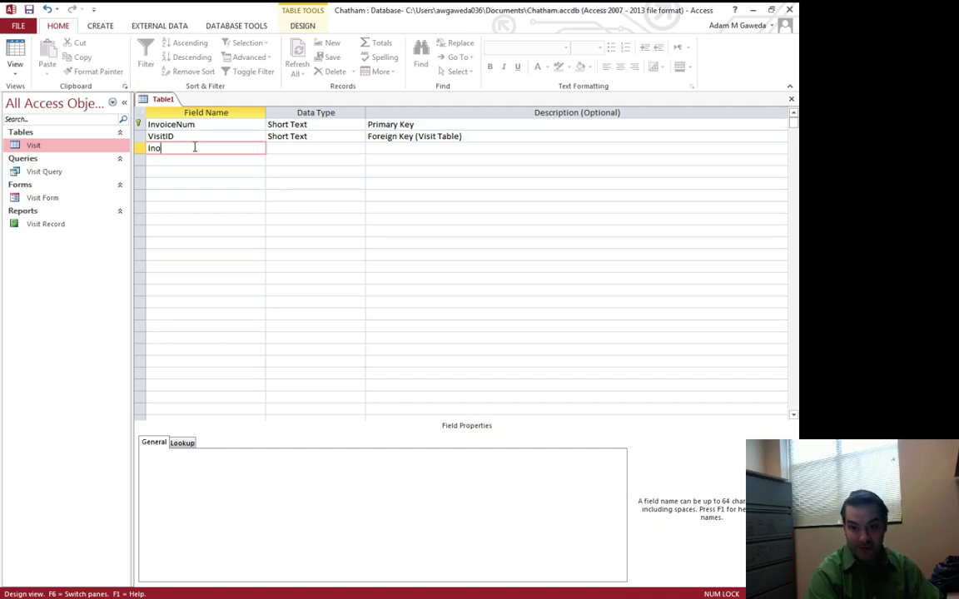
{"action": "type", "text": "voiceAmt"}
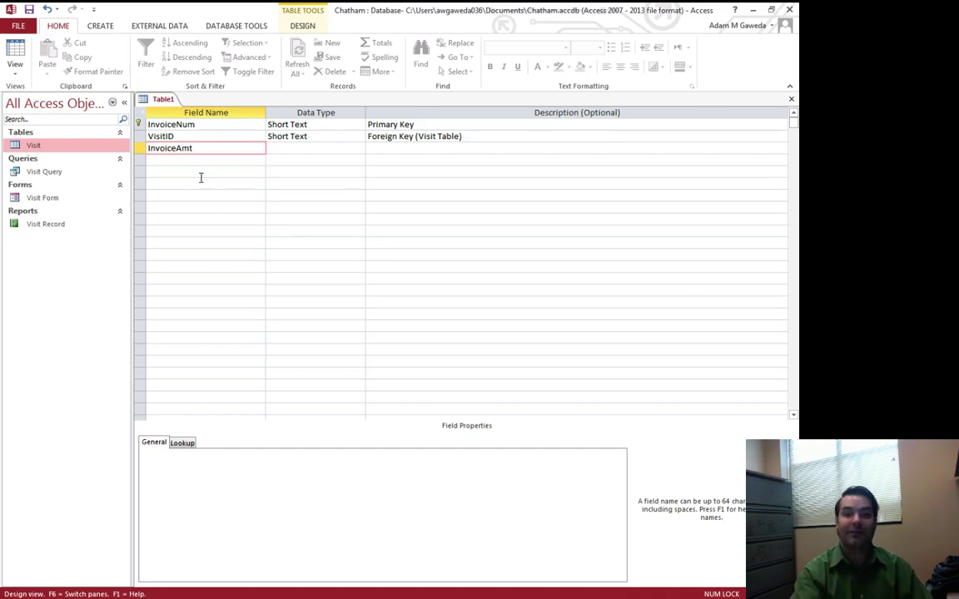
{"action": "key", "text": "Tab"}
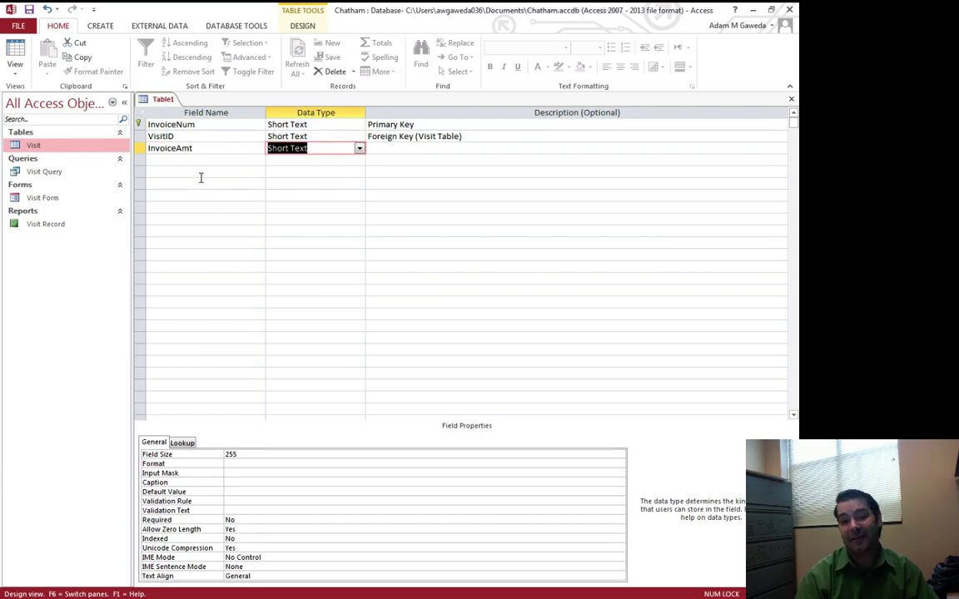
Step: Set the InvoiceAmt field's data type to Currency and its decimal places to 2
{"action": "left_click", "coordinate": [359, 149]}
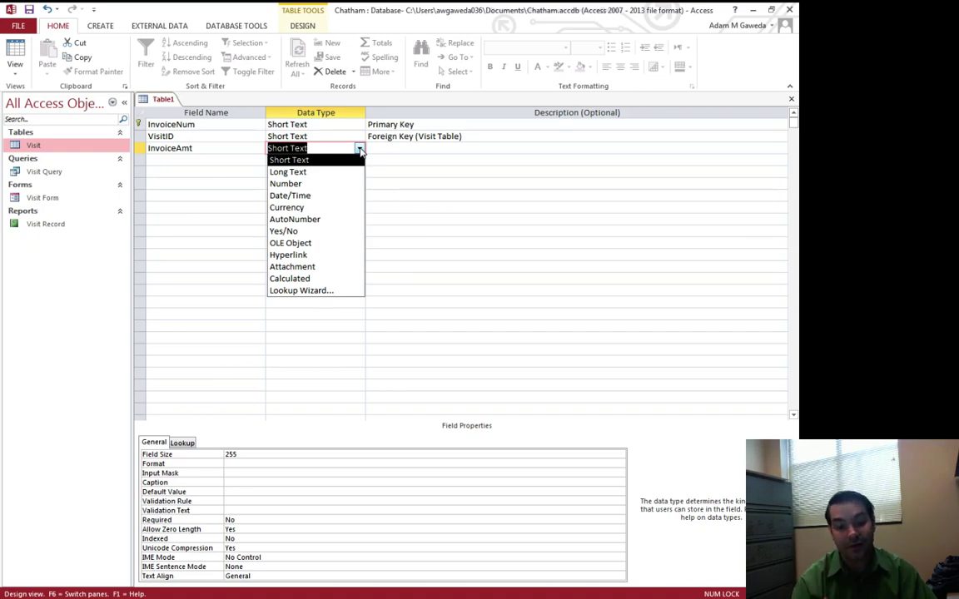
{"action": "left_click", "coordinate": [330, 208]}
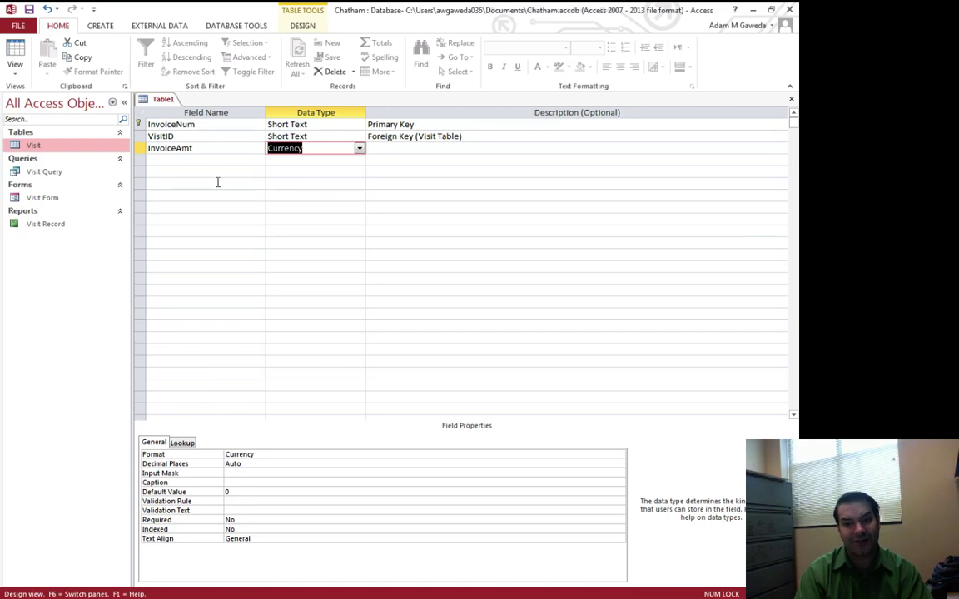
{"action": "left_click", "coordinate": [210, 135]}
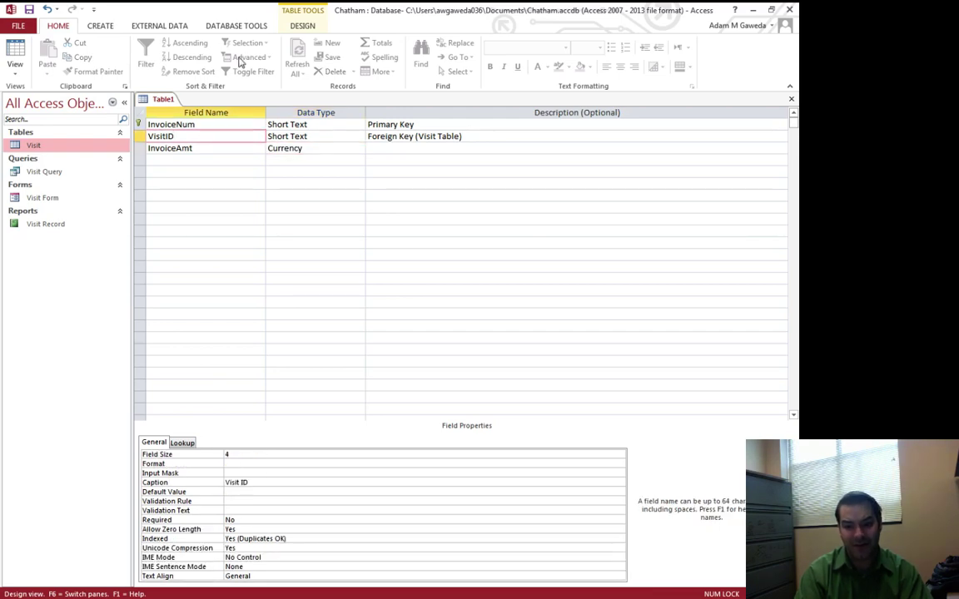
{"action": "left_click", "coordinate": [223, 149]}
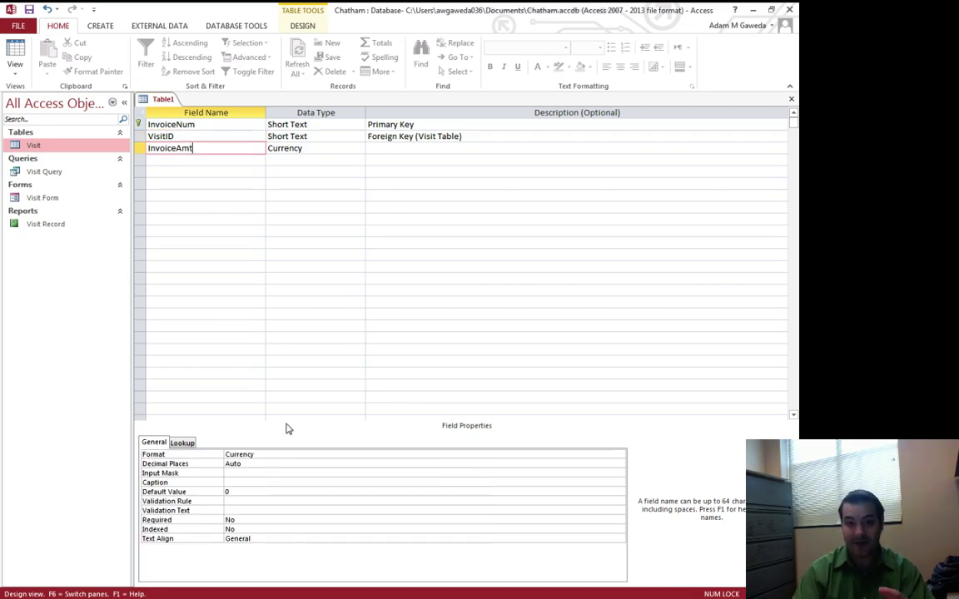
{"action": "left_click", "coordinate": [258, 463]}
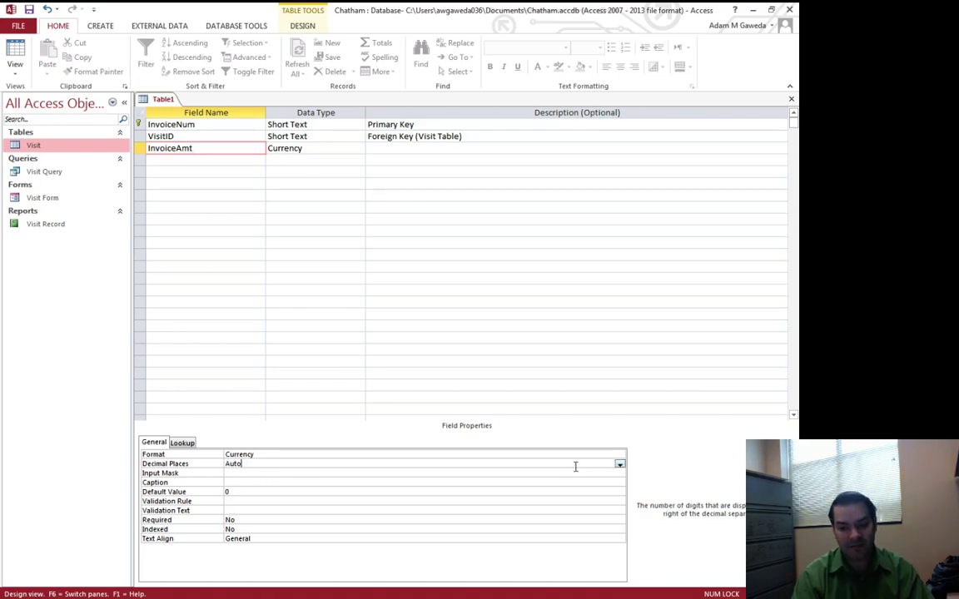
{"action": "left_click", "coordinate": [620, 465]}
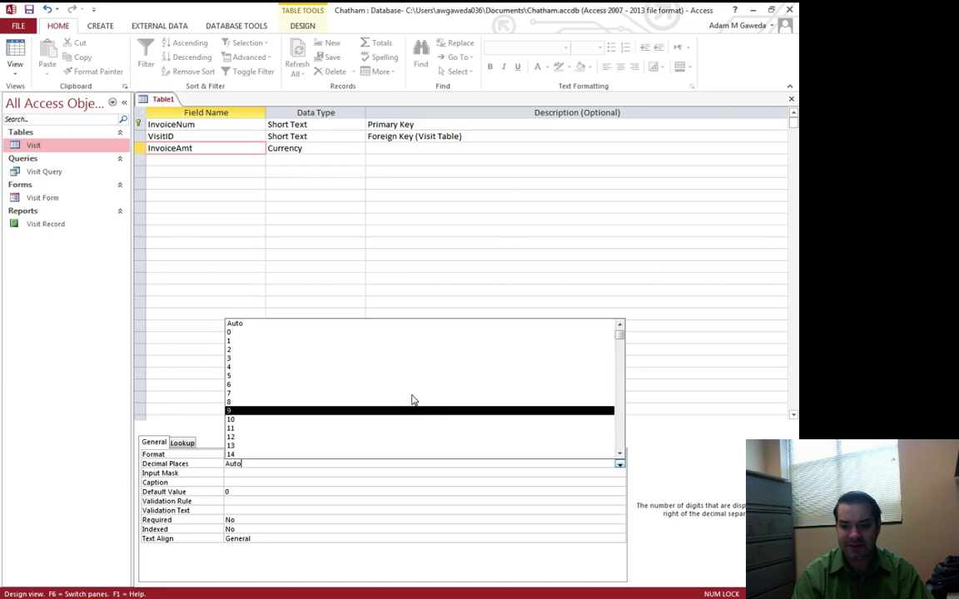
{"action": "left_click", "coordinate": [256, 350]}
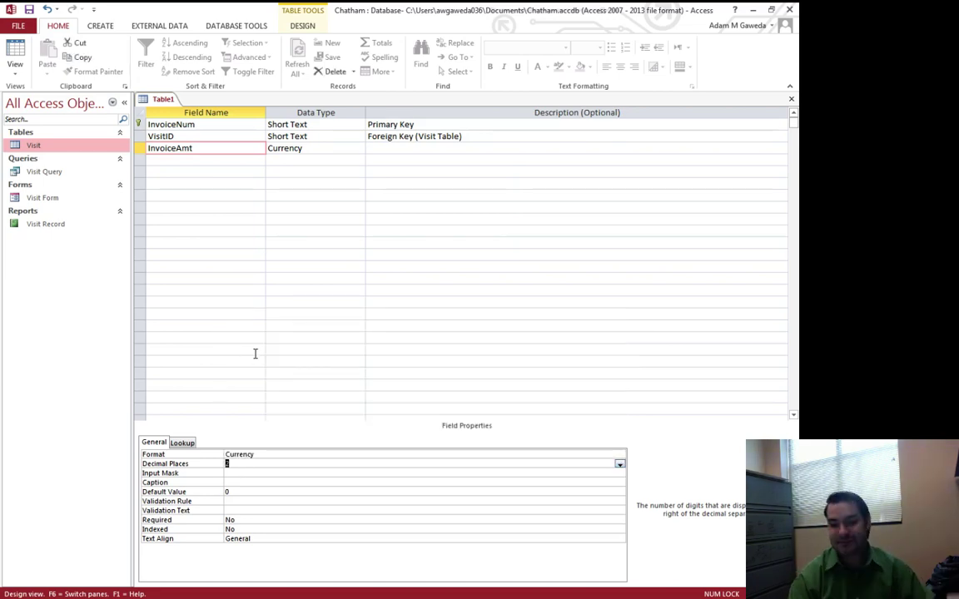
Step: Give the InvoiceAmt field the caption "Invoice Amount"
{"action": "left_click", "coordinate": [242, 473]}
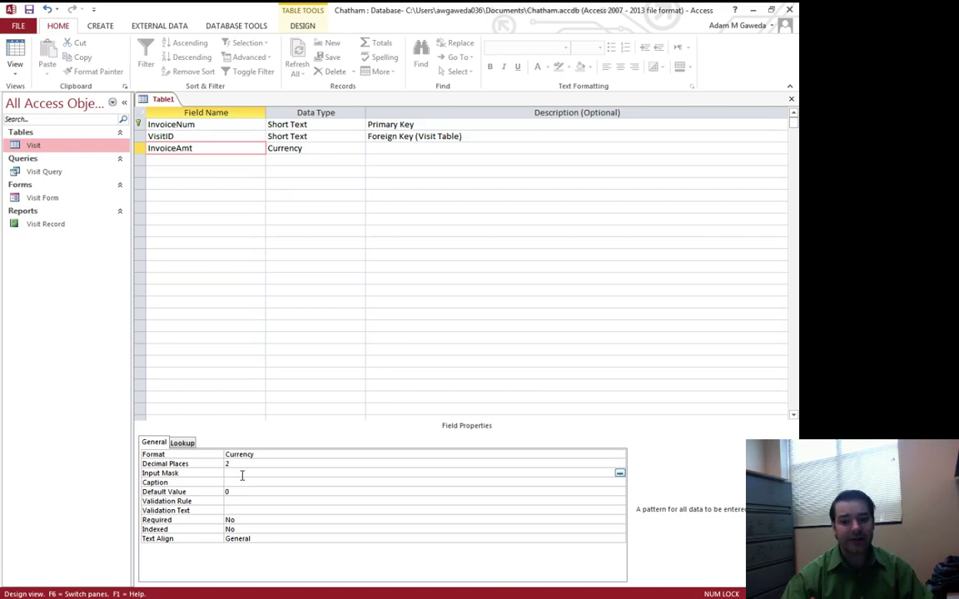
{"action": "left_click", "coordinate": [243, 482]}
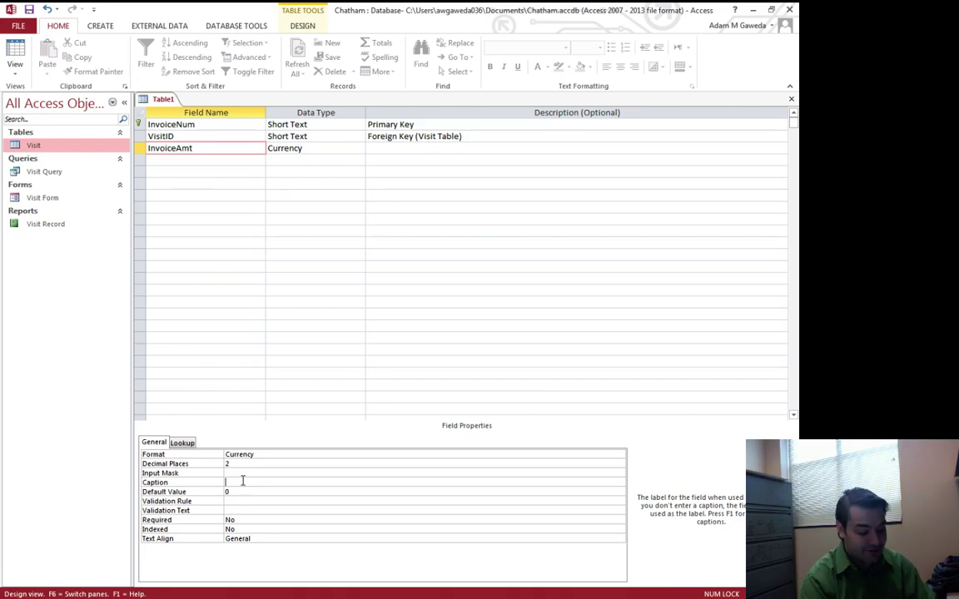
{"action": "type", "text": "Invoice"}
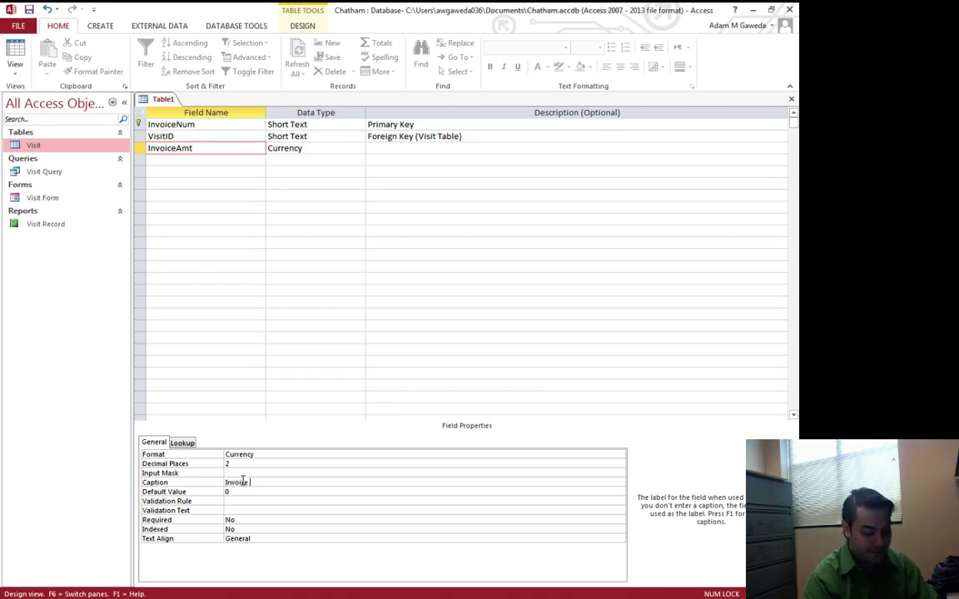
{"action": "type", "text": " Amount"}
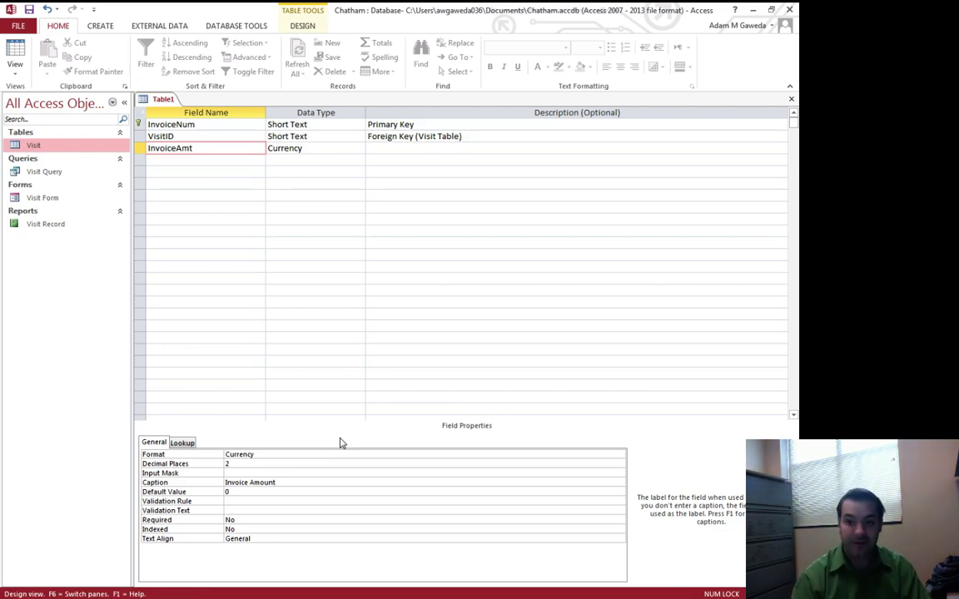
Step: Add a fourth field named InvoiceDate below InvoiceAmt with the Date/Time data type
{"action": "left_click", "coordinate": [179, 160]}
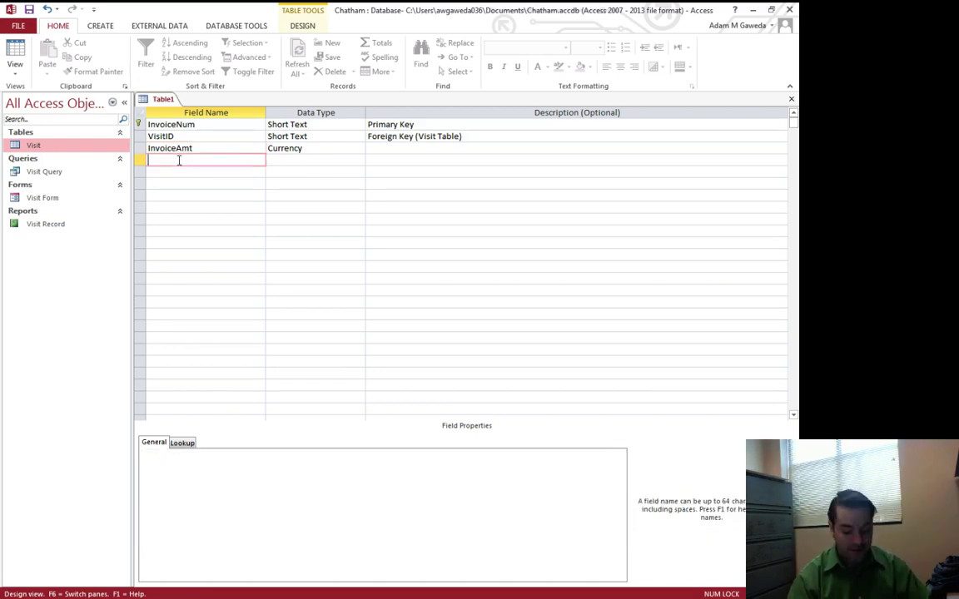
{"action": "type", "text": "InvoiceDate"}
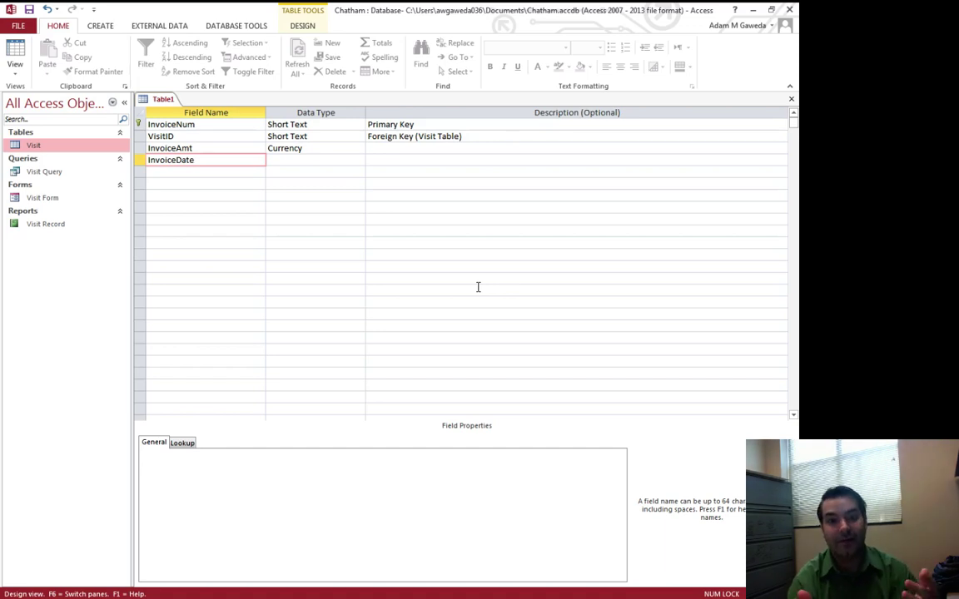
{"action": "key", "text": "Tab"}
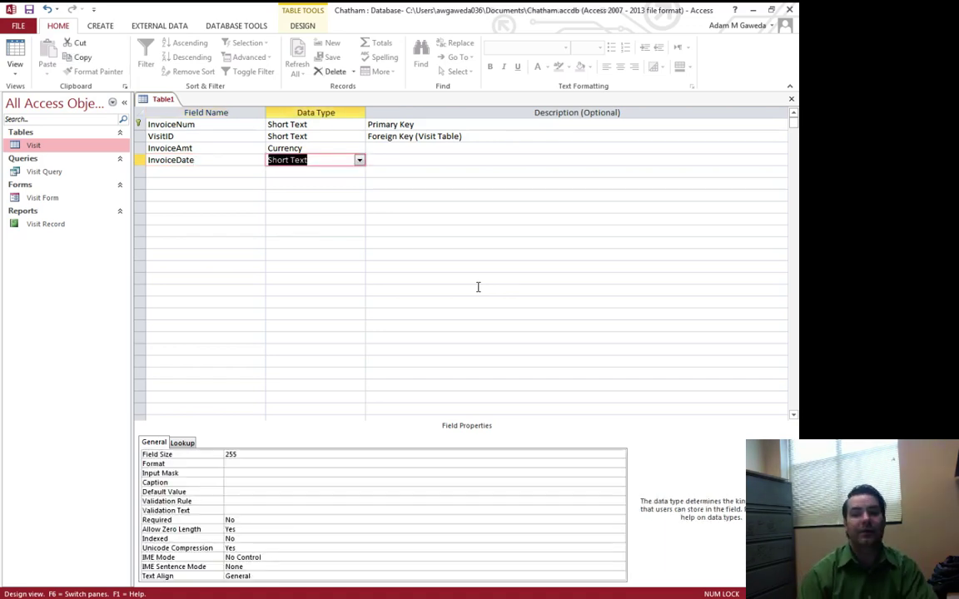
{"action": "left_click", "coordinate": [359, 160]}
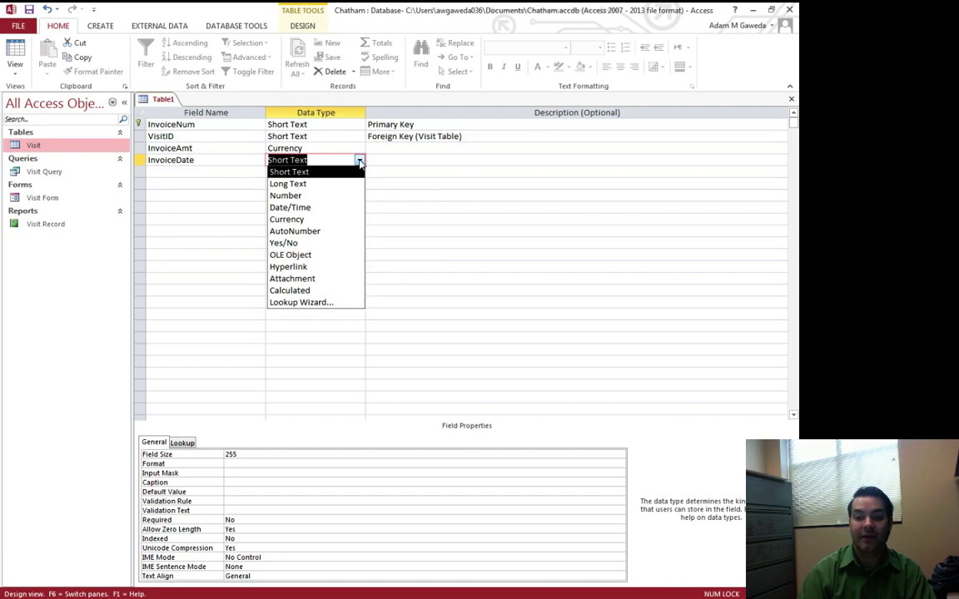
{"action": "left_click", "coordinate": [311, 210]}
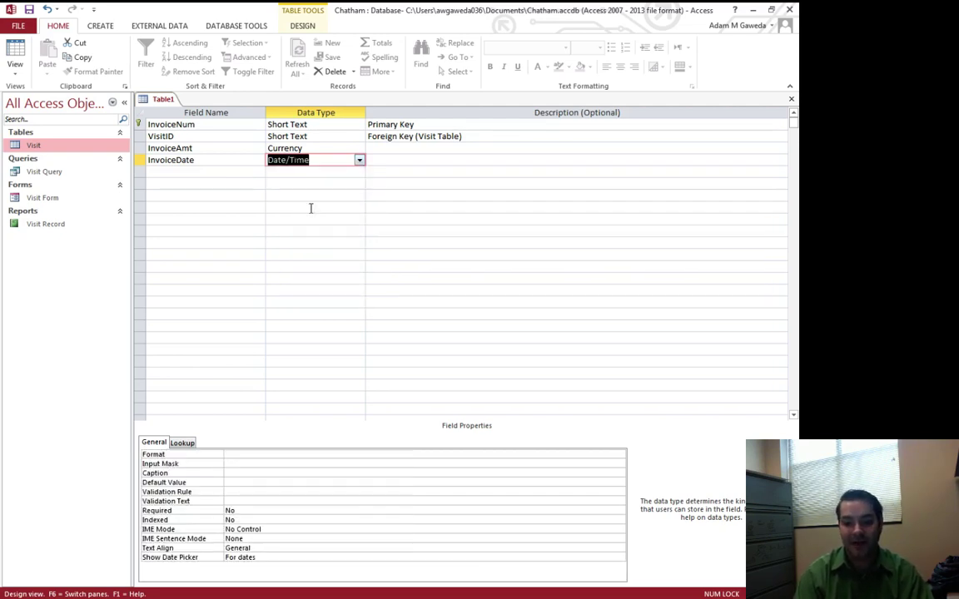
Step: Give the InvoiceDate field the caption "Invoice Date" and set its format to Short Date
{"action": "left_click", "coordinate": [233, 473]}
{"action": "type", "text": "In"}
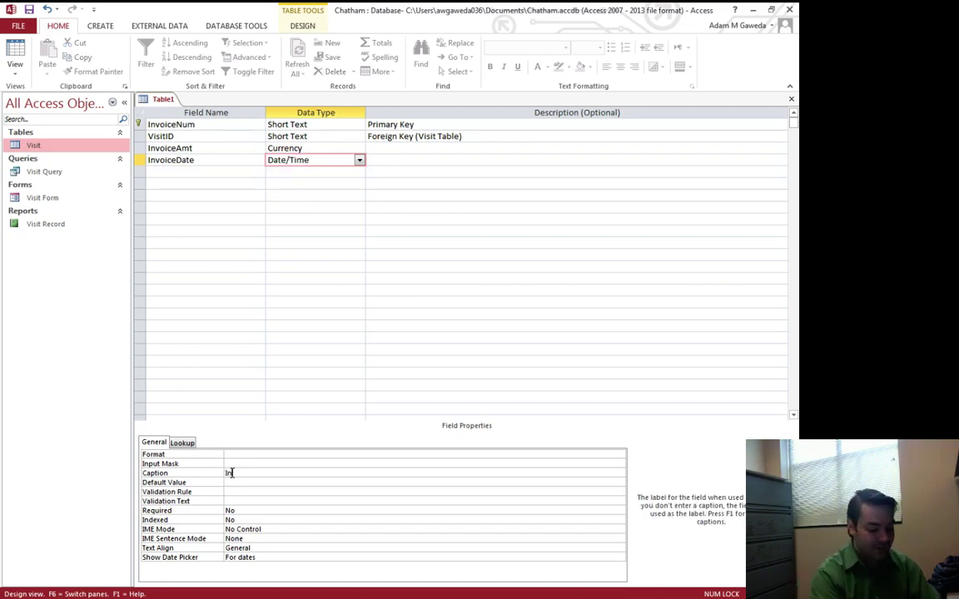
{"action": "type", "text": "voice Date"}
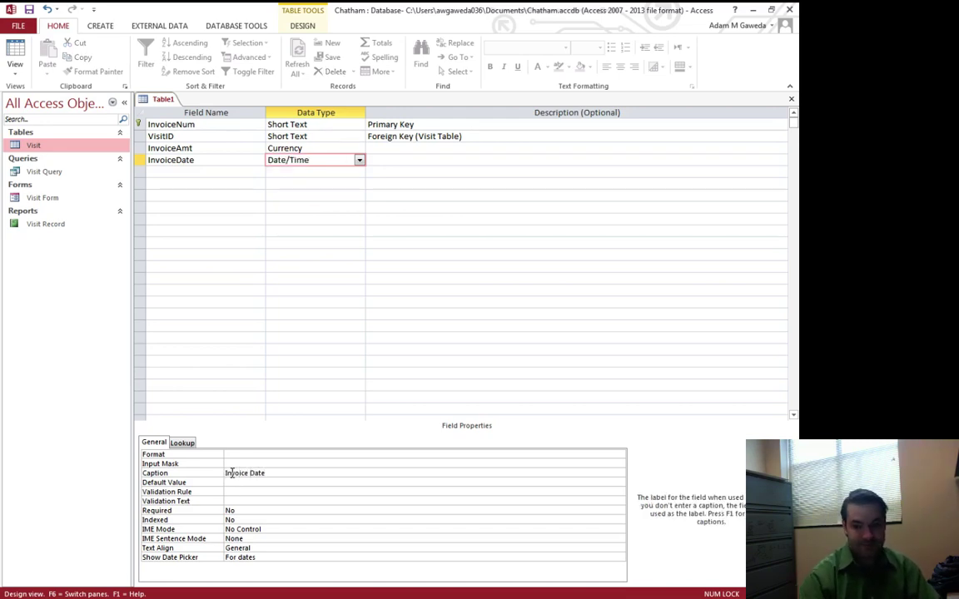
{"action": "left_click", "coordinate": [287, 455]}
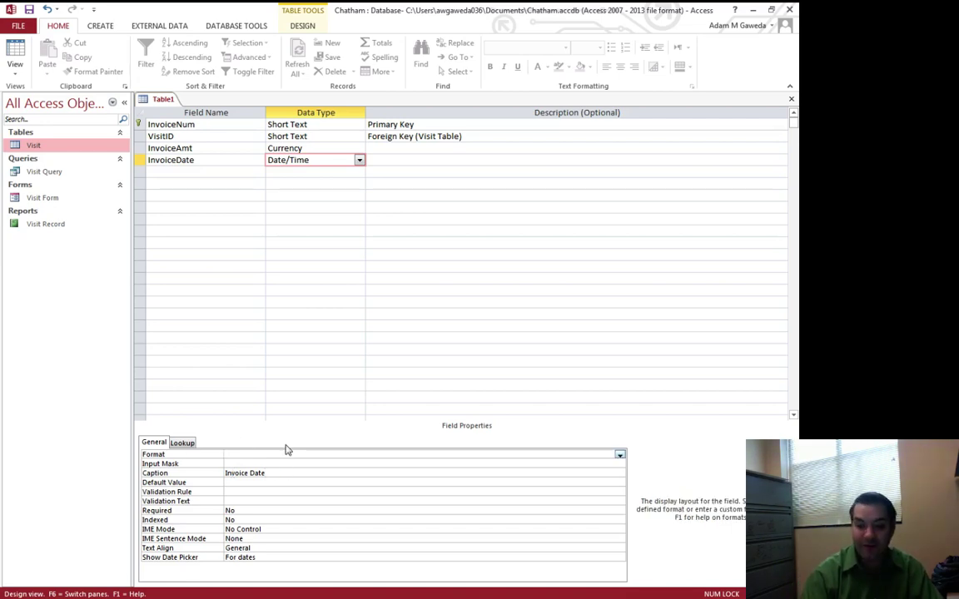
{"action": "left_click", "coordinate": [620, 455]}
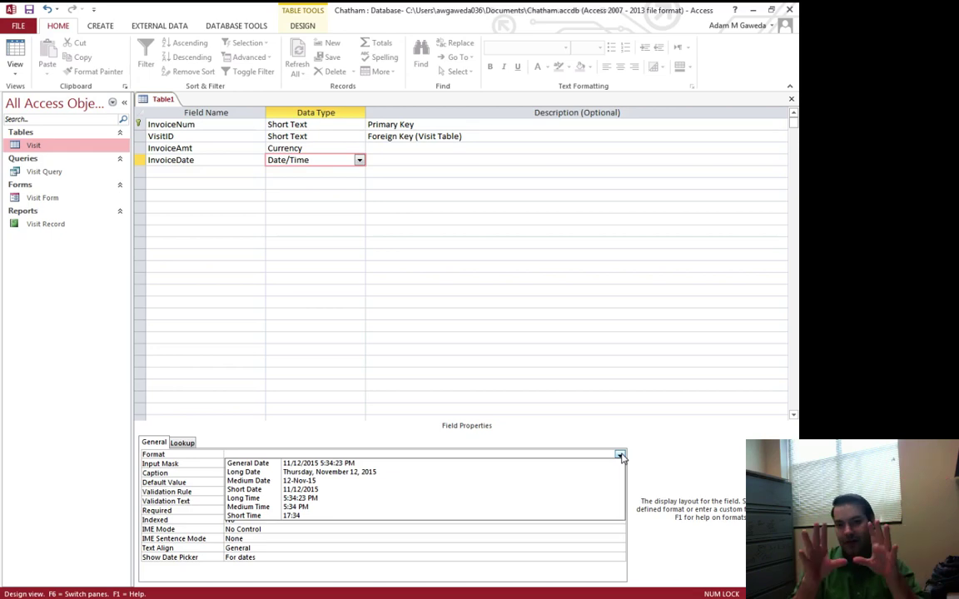
{"action": "left_click", "coordinate": [344, 489]}
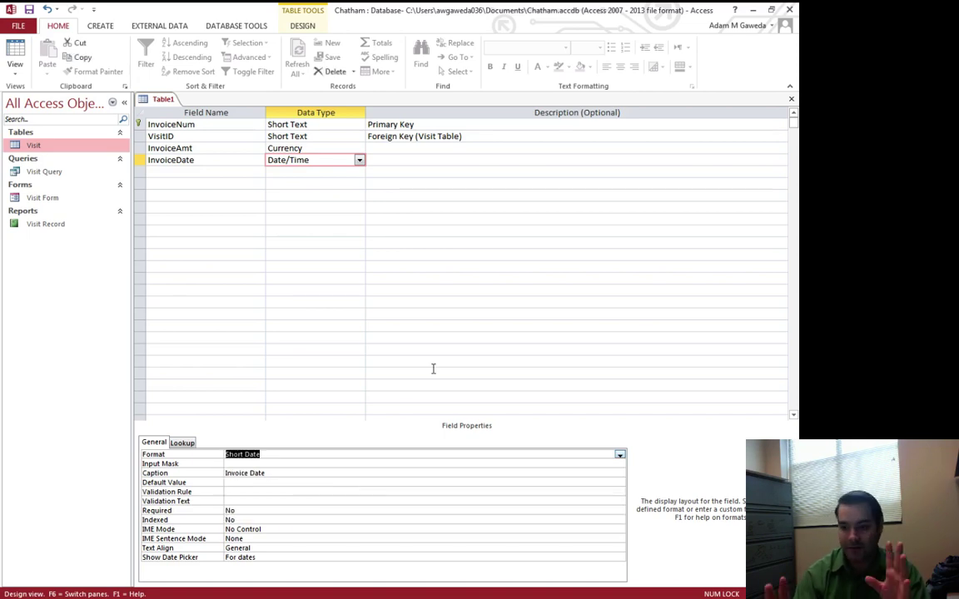
Step: Add a fifth field named InvoicePaid below InvoiceDate with the Yes/No data type
{"action": "left_click", "coordinate": [149, 171]}
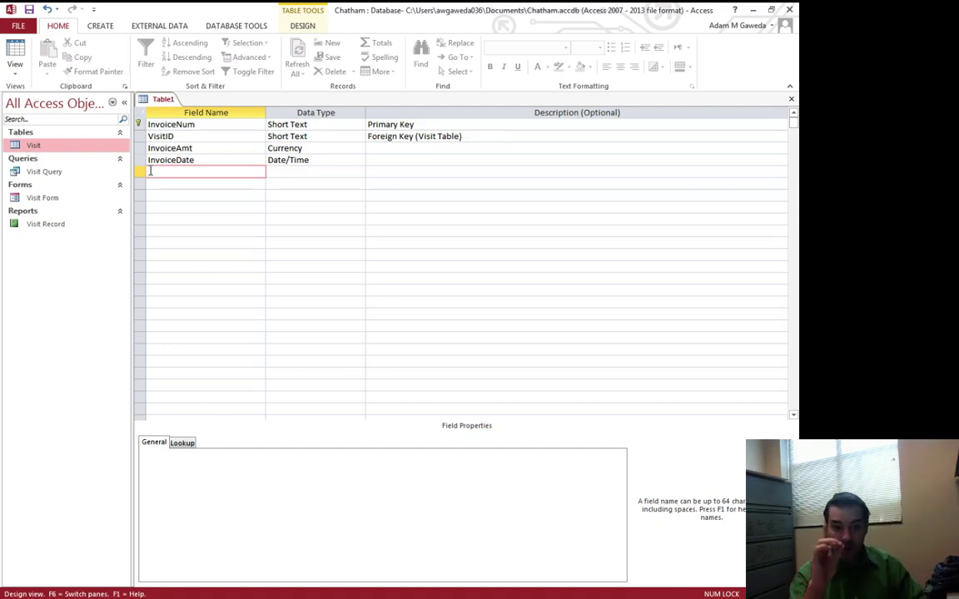
{"action": "type", "text": "Invoice"}
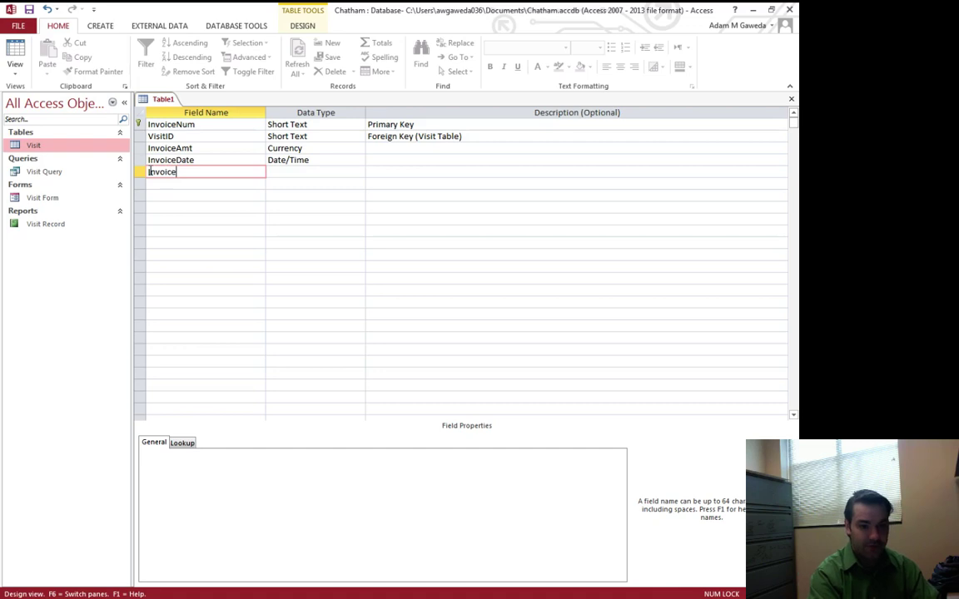
{"action": "type", "text": "Pa"}
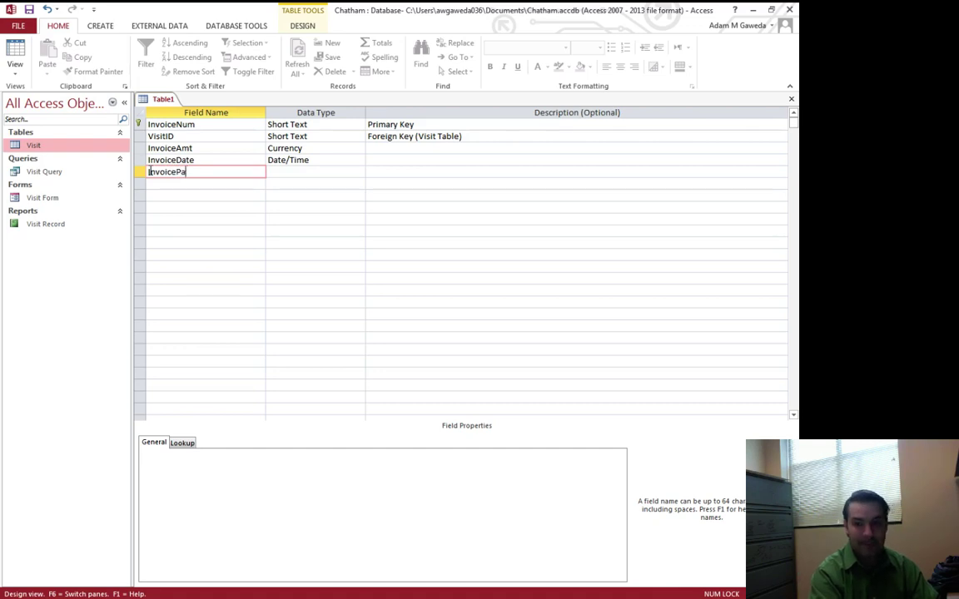
{"action": "type", "text": "id"}
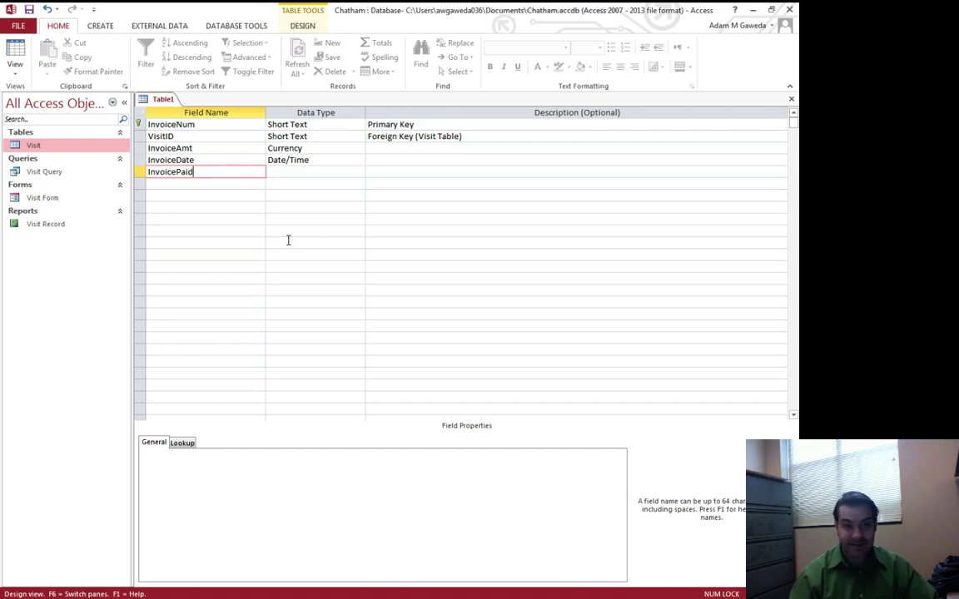
{"action": "key", "text": "Tab"}
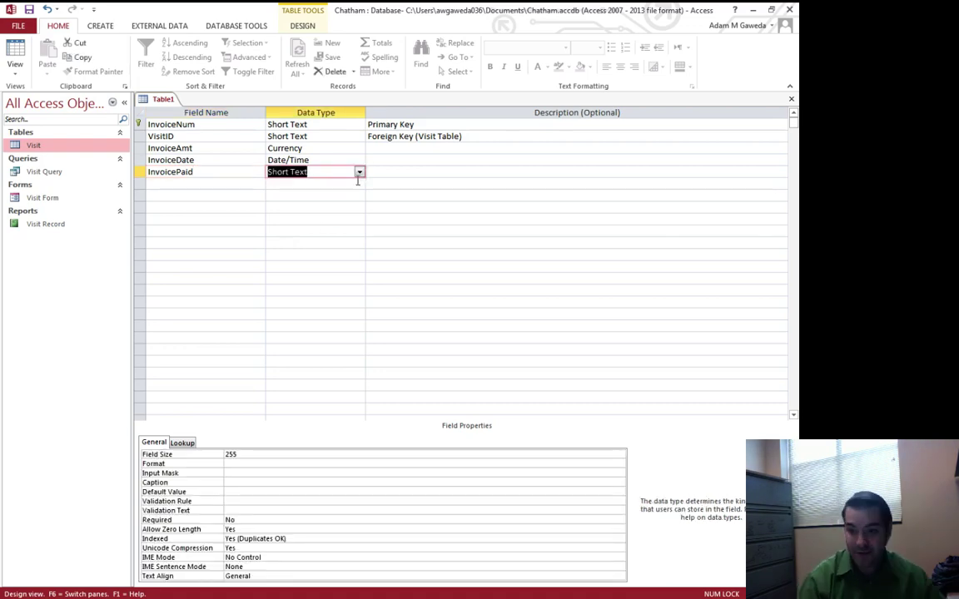
{"action": "left_click", "coordinate": [359, 173]}
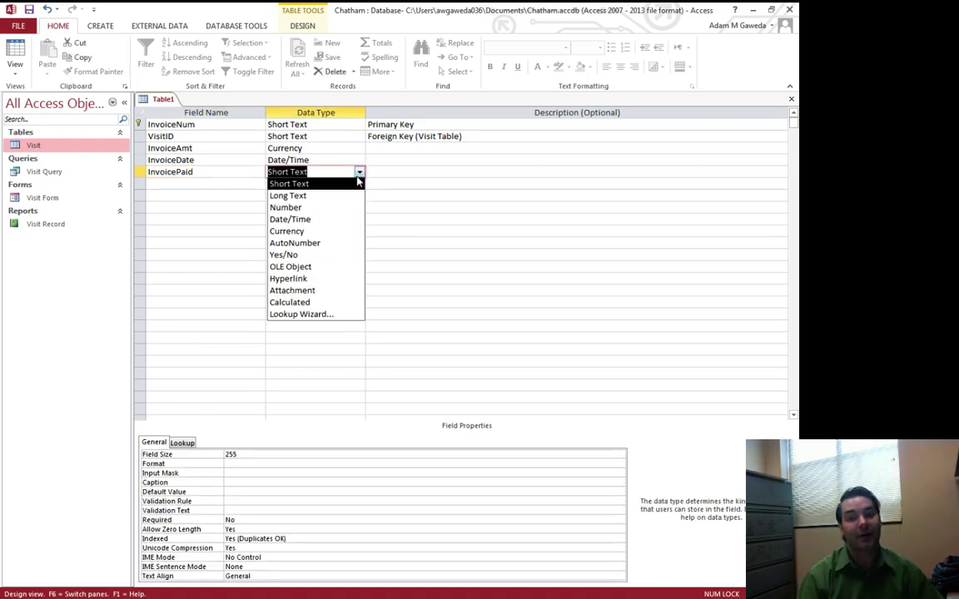
{"action": "left_click", "coordinate": [296, 255]}
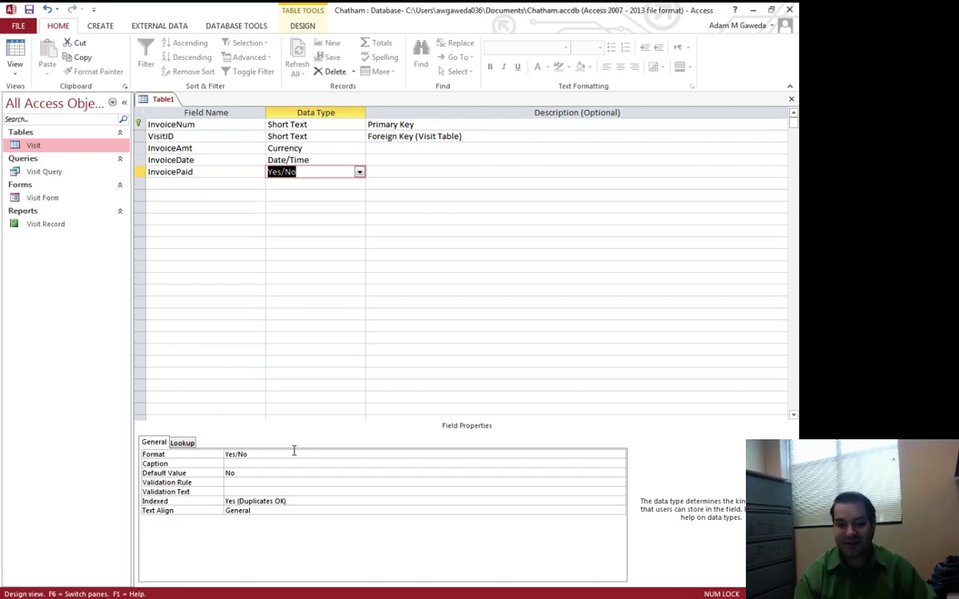
Step: Choose the Yes/No format for the InvoicePaid field and give it the caption "Invoice Paid"
{"action": "left_click", "coordinate": [433, 462]}
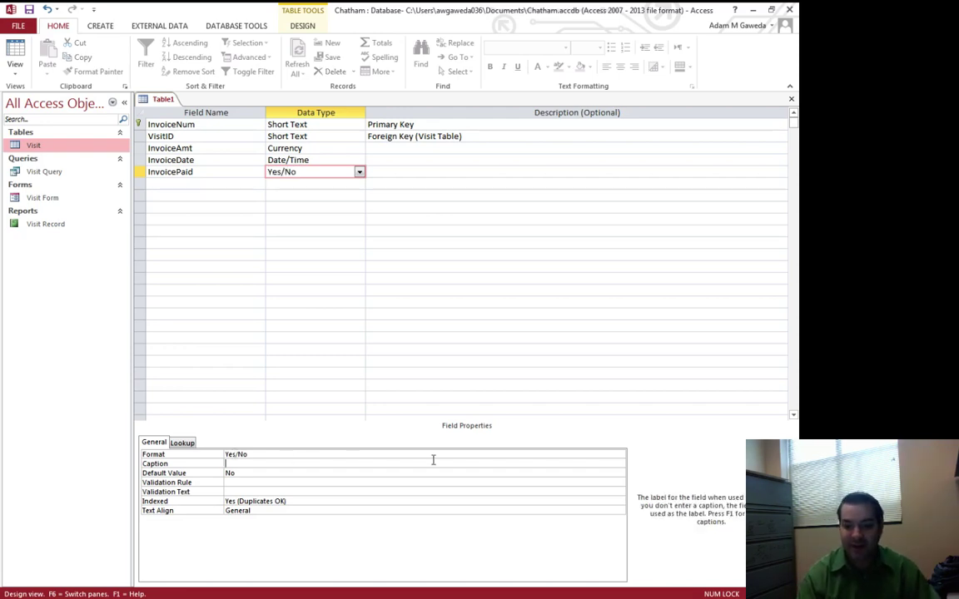
{"action": "left_click", "coordinate": [608, 455]}
{"action": "left_click", "coordinate": [620, 454]}
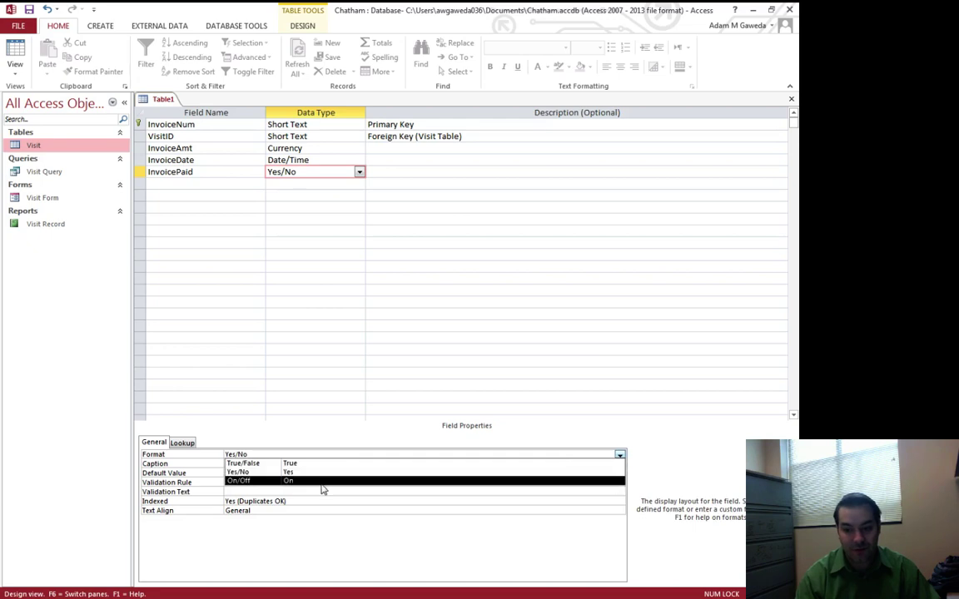
{"action": "left_click", "coordinate": [249, 472]}
{"action": "left_click", "coordinate": [235, 464]}
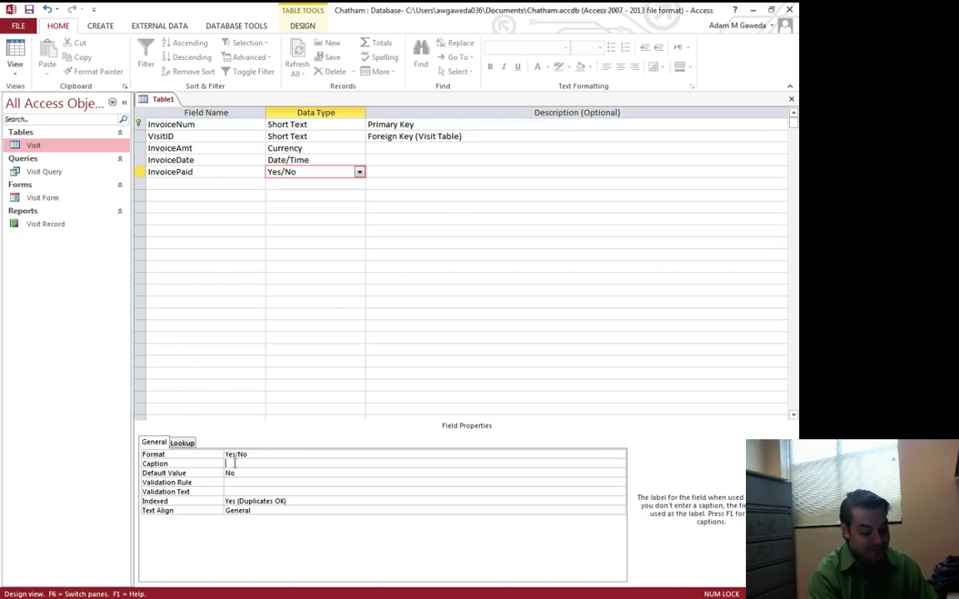
{"action": "type", "text": "Invoice"}
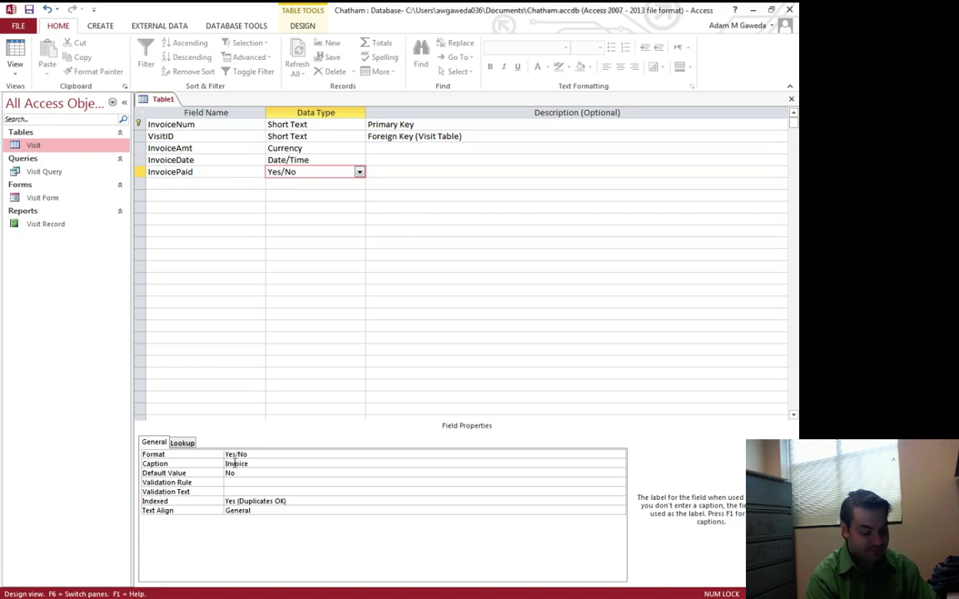
{"action": "type", "text": " Paid"}
{"action": "key", "text": "Tab"}
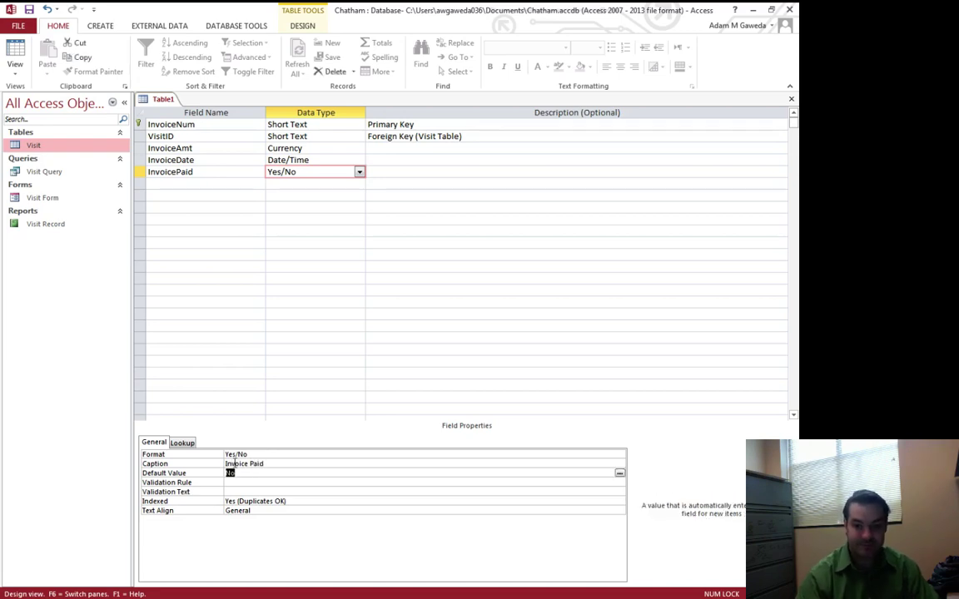
Step: Save the new table under the name Invoice
{"action": "left_click", "coordinate": [29, 11]}
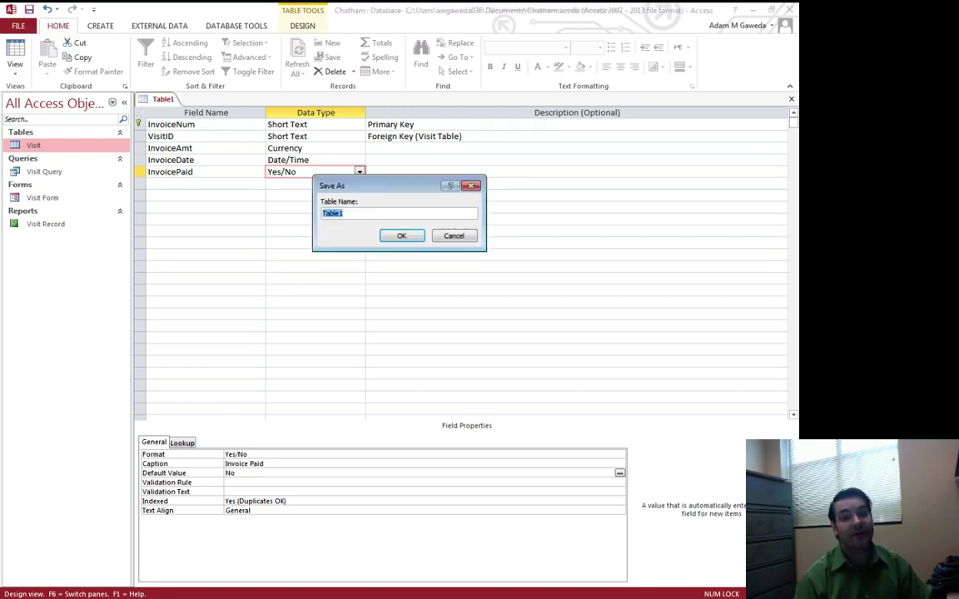
{"action": "type", "text": "Bil"}
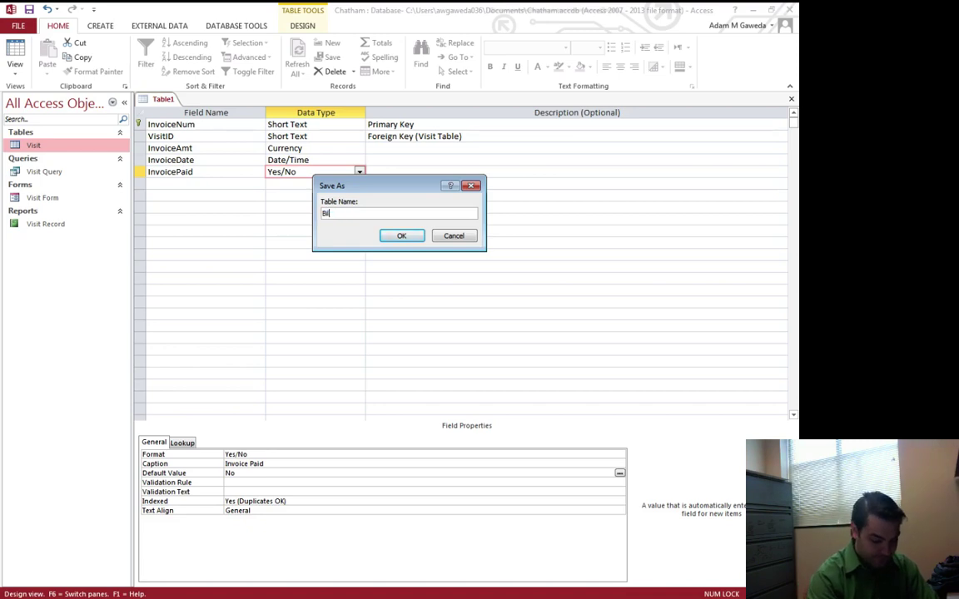
{"action": "type", "text": "ling"}
{"action": "key", "text": "BackSpace"}
{"action": "key", "text": "BackSpace"}
{"action": "key", "text": "BackSpace"}
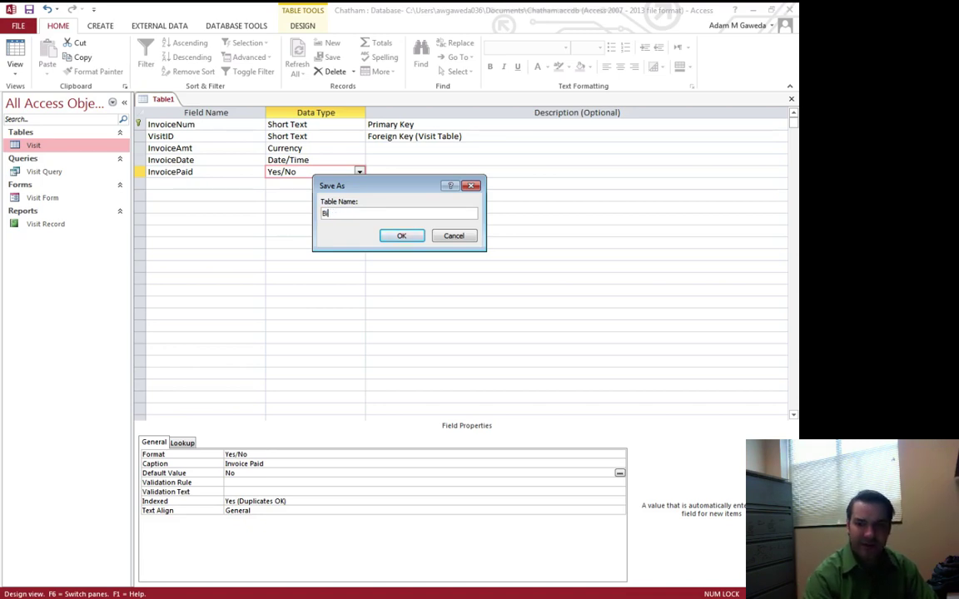
{"action": "key", "text": "BackSpace"}
{"action": "key", "text": "BackSpace"}
{"action": "type", "text": "Invoice"}
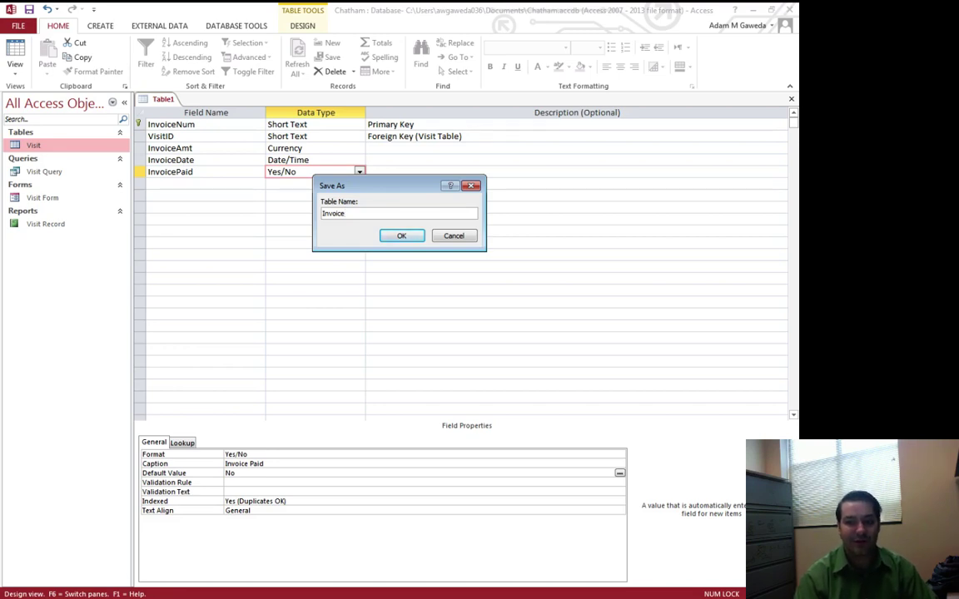
{"action": "left_click", "coordinate": [392, 237]}
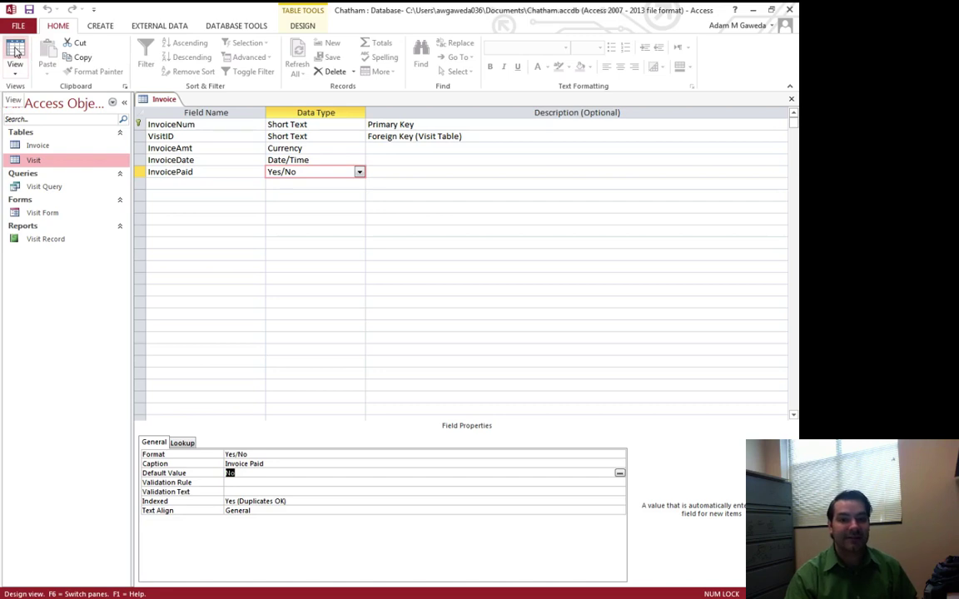
Step: Show the Invoice table in Datasheet view and widen the Invoice Number, Invoice Amount and Invoice Date columns to fit their captions
{"action": "left_click", "coordinate": [16, 52]}
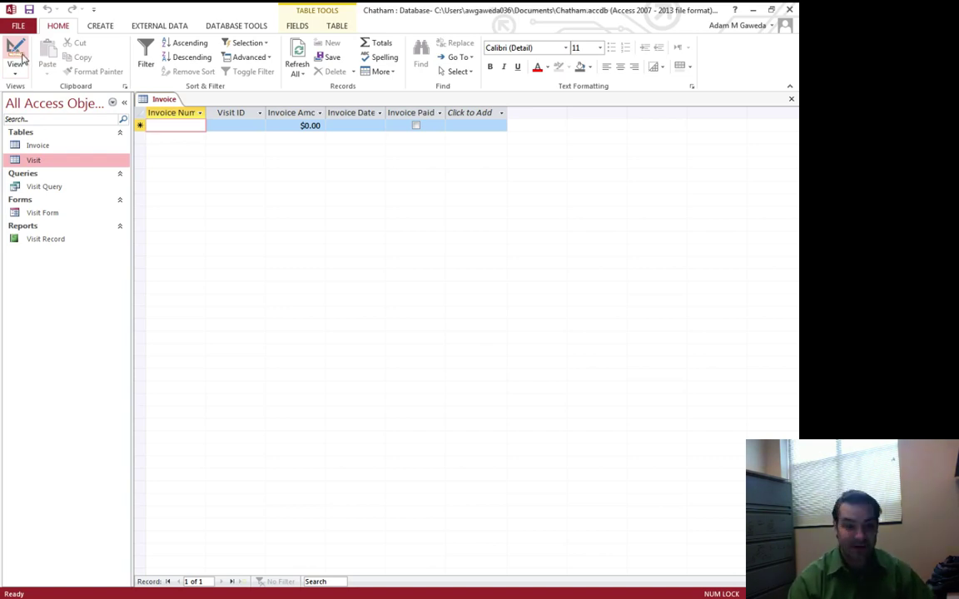
{"action": "left_click", "coordinate": [22, 56]}
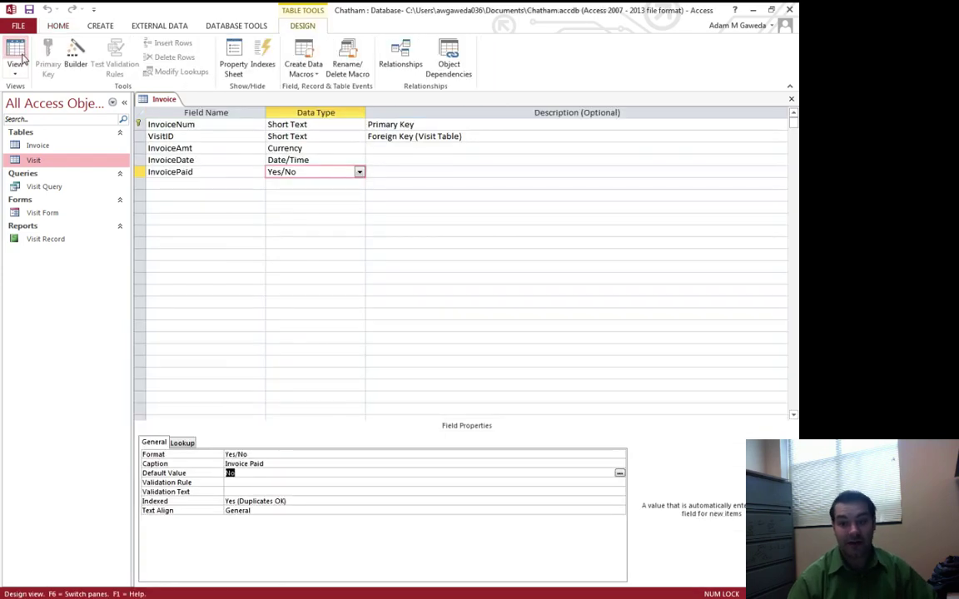
{"action": "left_click", "coordinate": [23, 56]}
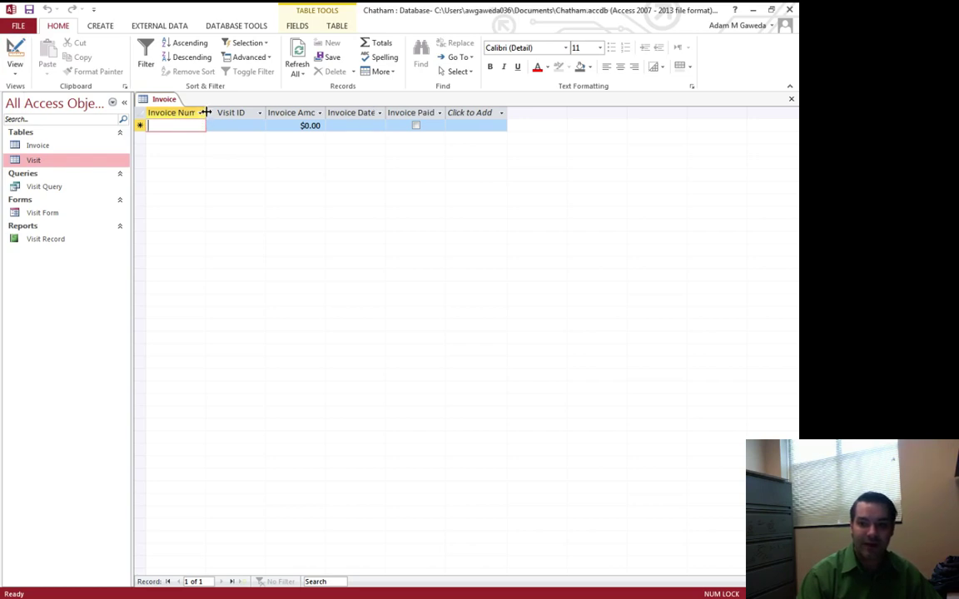
{"action": "mouse_move", "coordinate": [206, 113]}
{"action": "left_mouse_down"}
{"action": "mouse_move", "coordinate": [237, 112]}
{"action": "mouse_move", "coordinate": [225, 113]}
{"action": "left_mouse_up"}
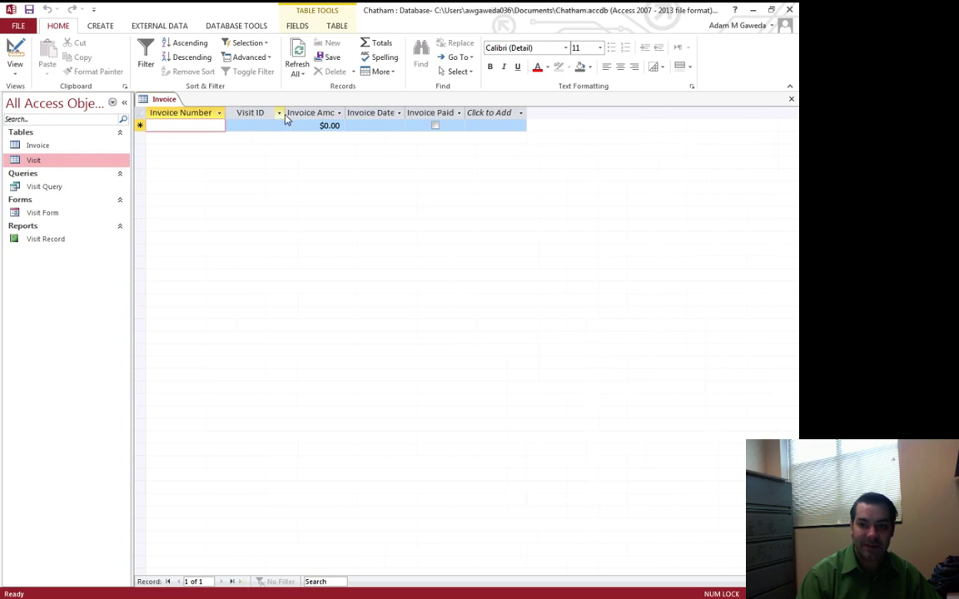
{"action": "double_click", "coordinate": [344, 111]}
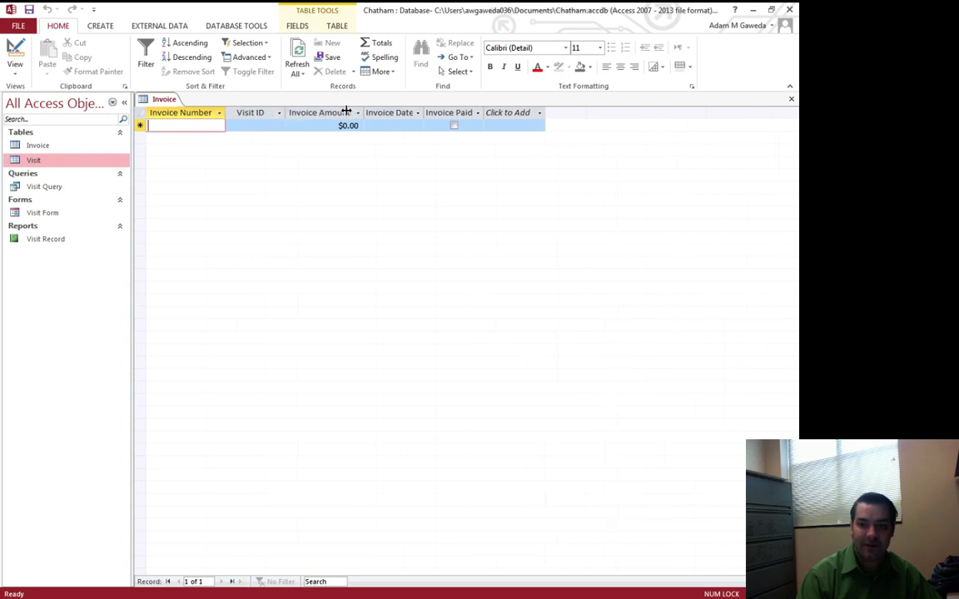
{"action": "double_click", "coordinate": [424, 110]}
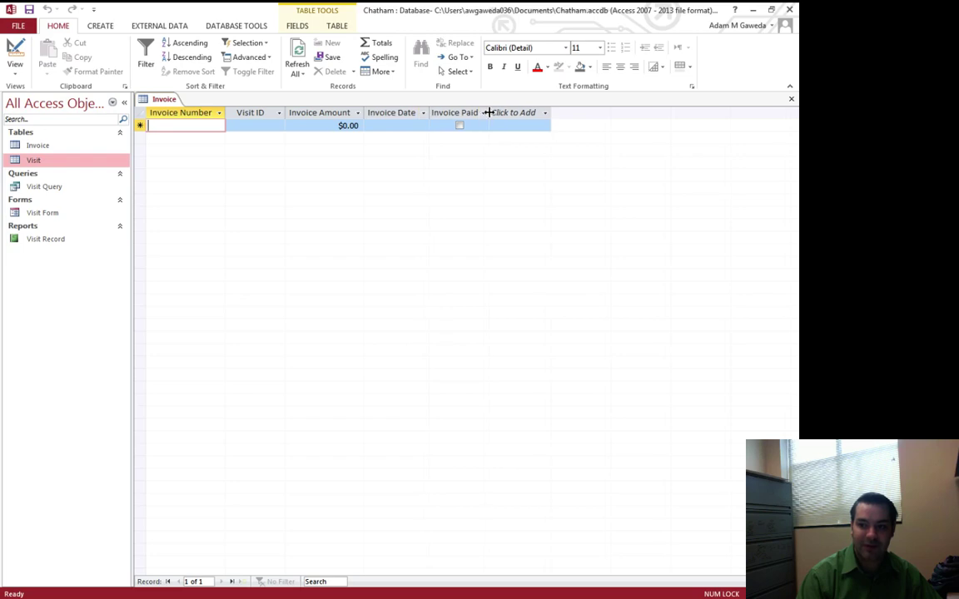